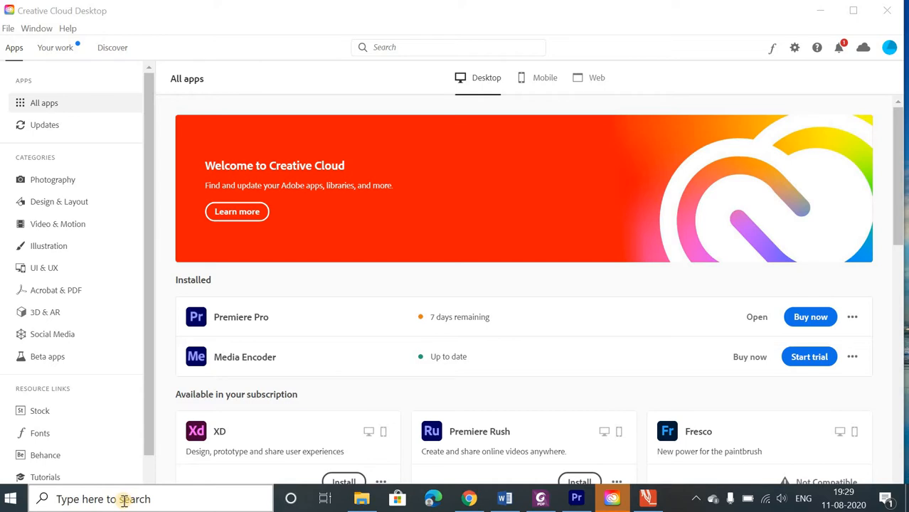
- Search Windows for "mic" and open the Microsoft Store app
click(128, 501)
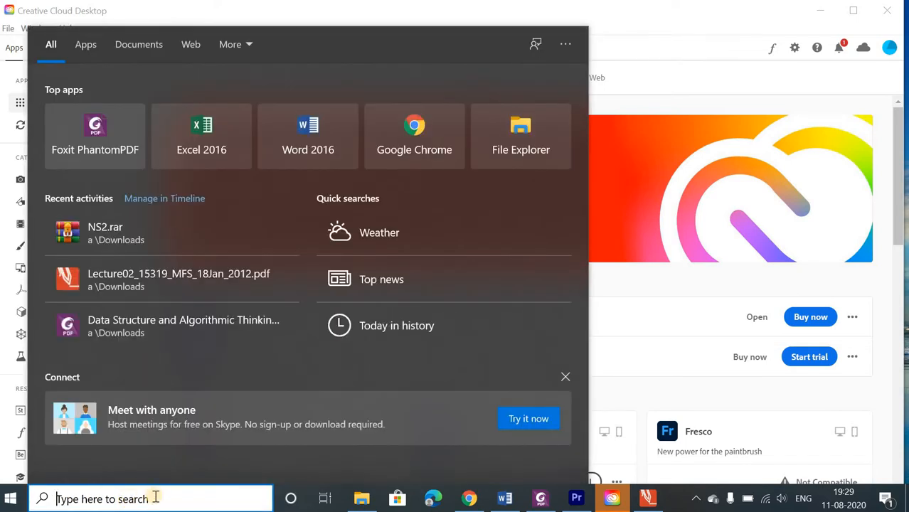
text(mic)
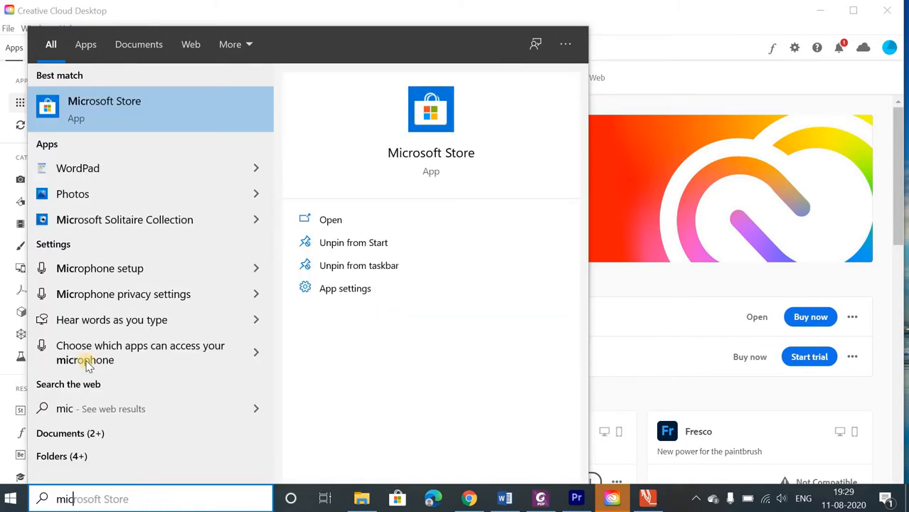
click(99, 110)
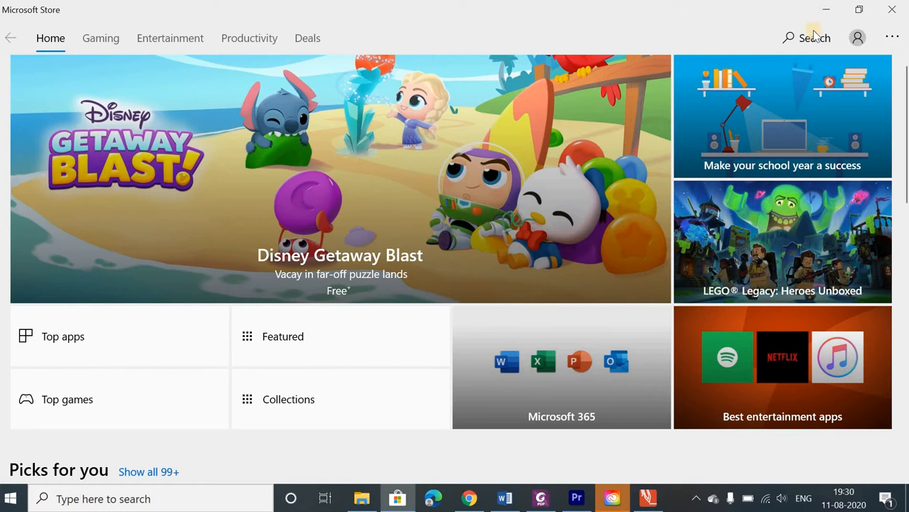
- Find "ubuntu 20.04" in the store and start installing Ubuntu 20.04 LTS
click(808, 37)
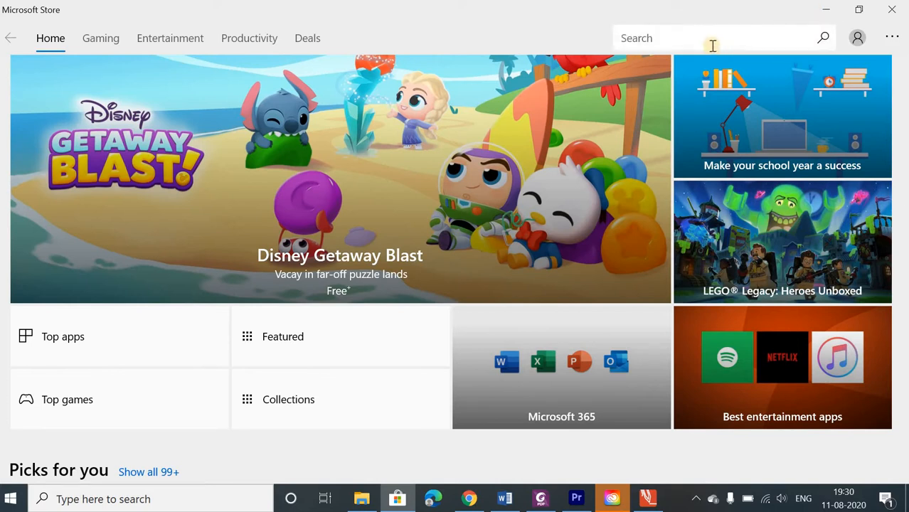
text(ubuntu )
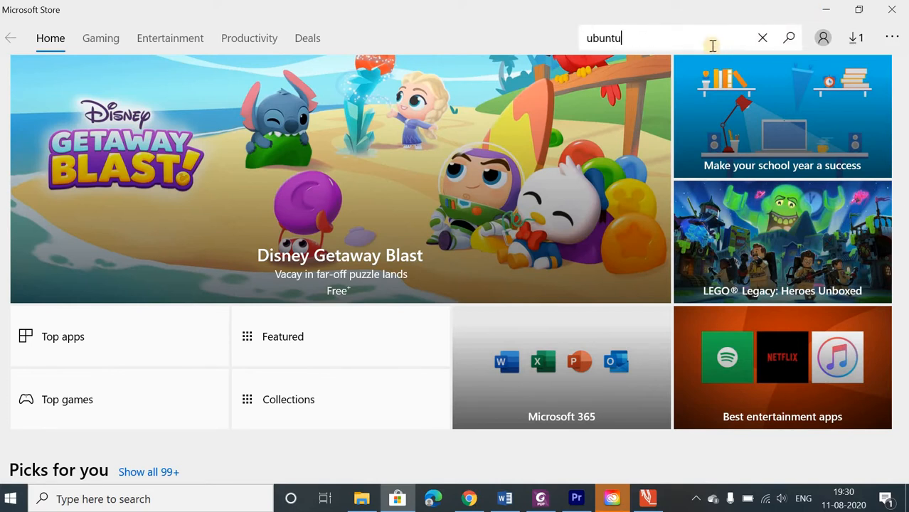
text(20)
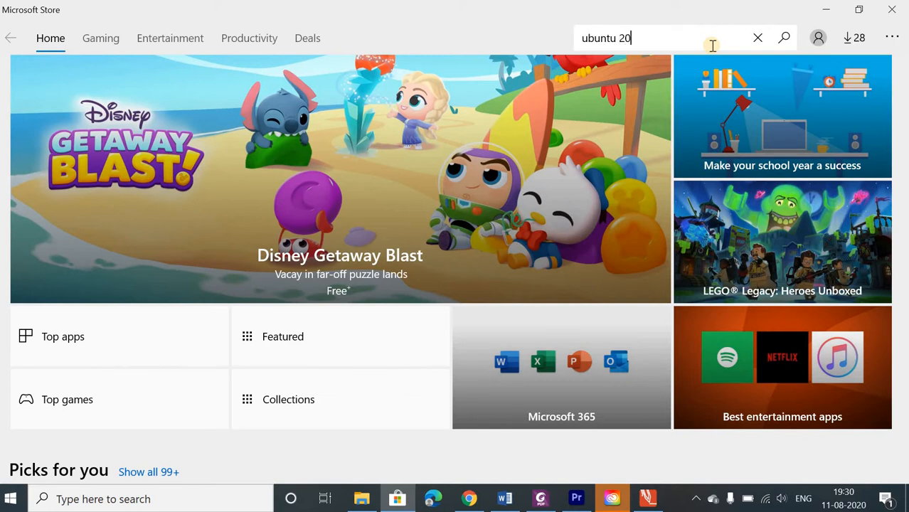
text(.04)
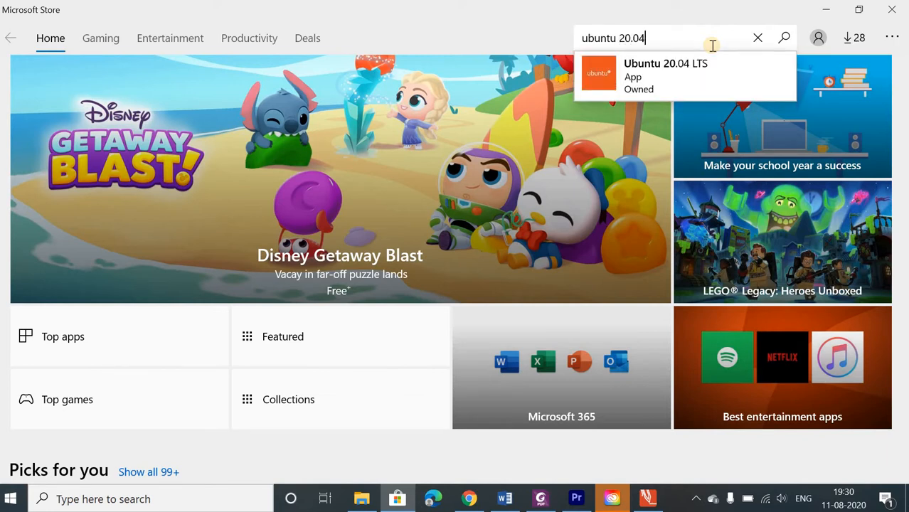
click(661, 84)
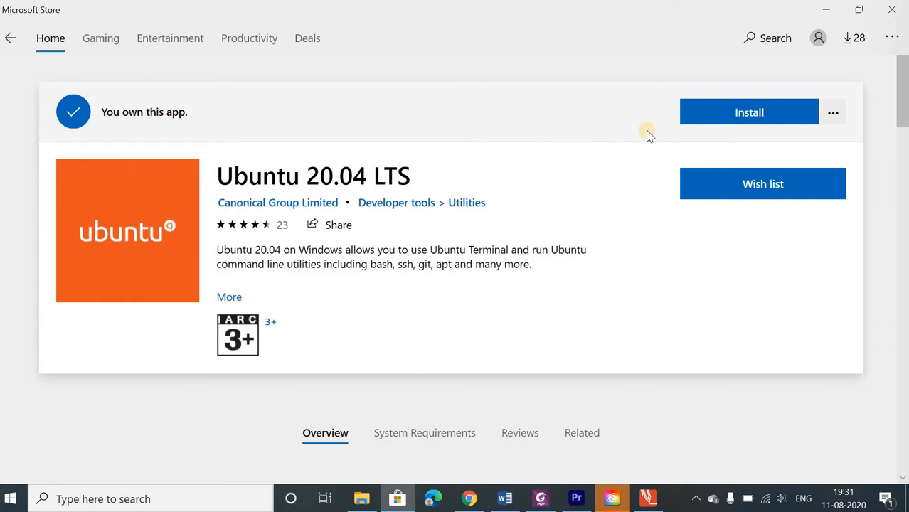
click(744, 114)
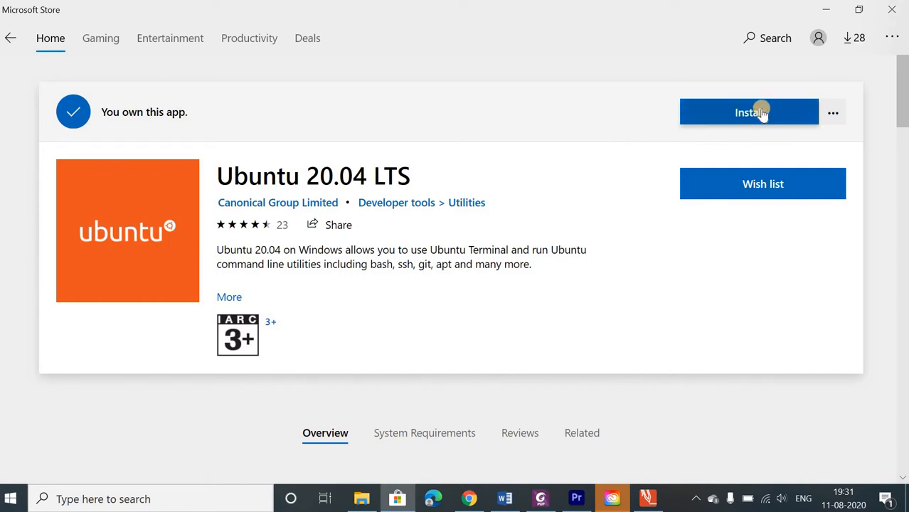
click(761, 113)
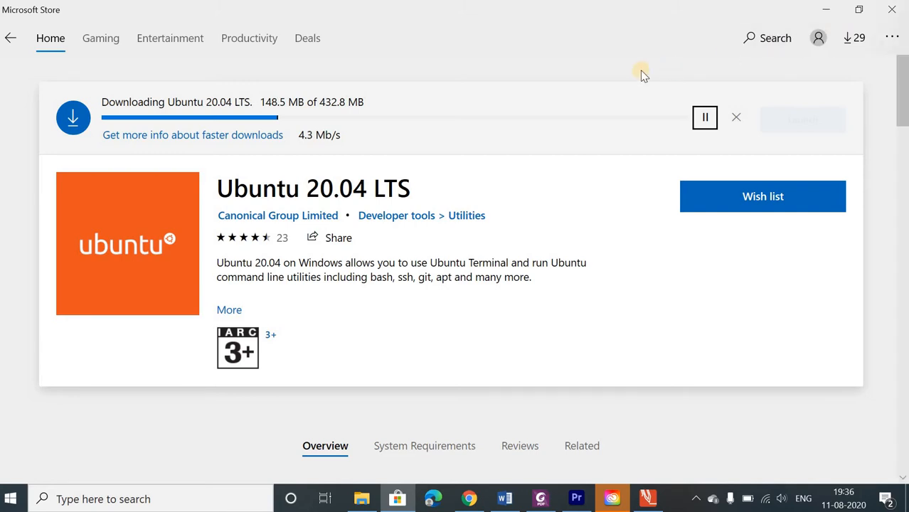
- Minimize the open windows and open the desktop's NS2 folder in a maximized window
click(826, 10)
click(821, 10)
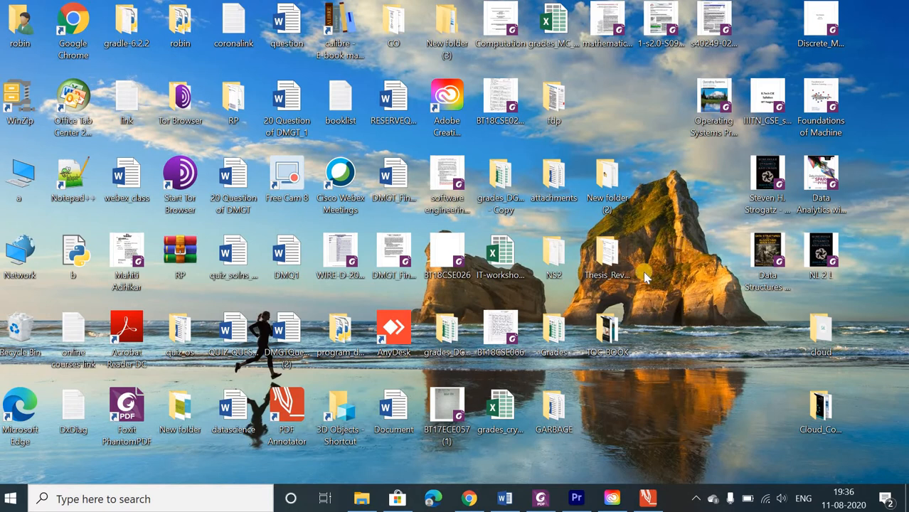
double_click(556, 264)
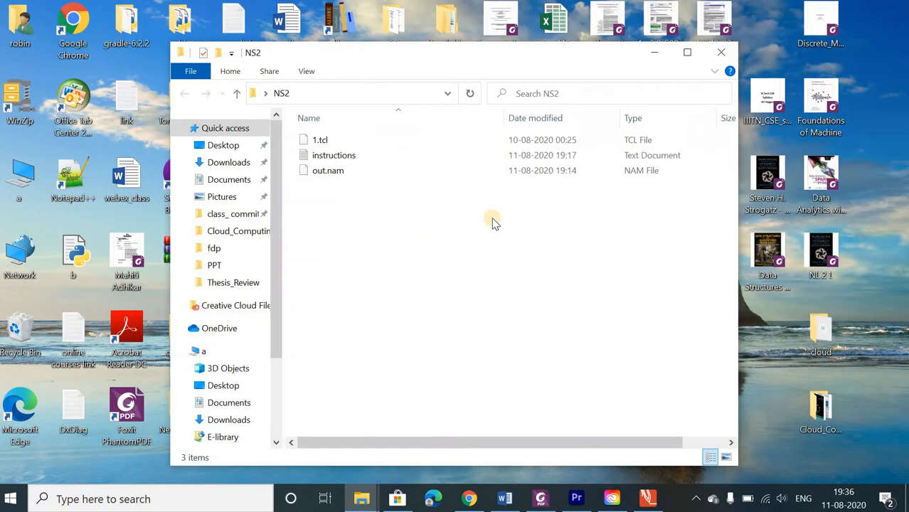
click(687, 52)
click(473, 126)
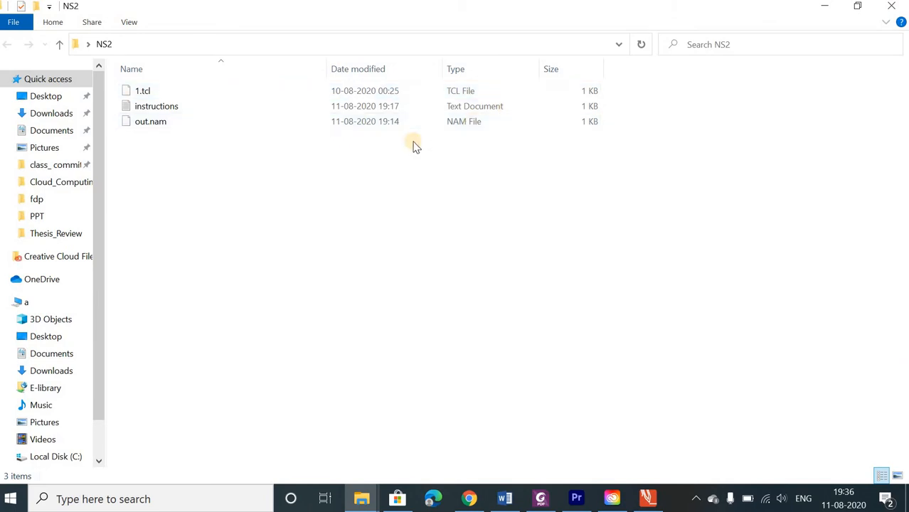
- Look over the NS2 folder's TCL, text and NAM files and open the instructions text file
click(468, 104)
click(468, 96)
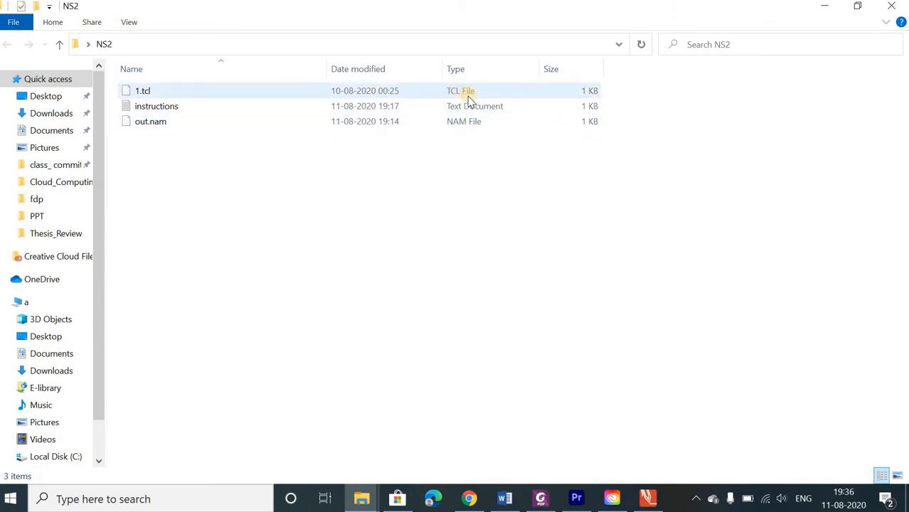
click(485, 110)
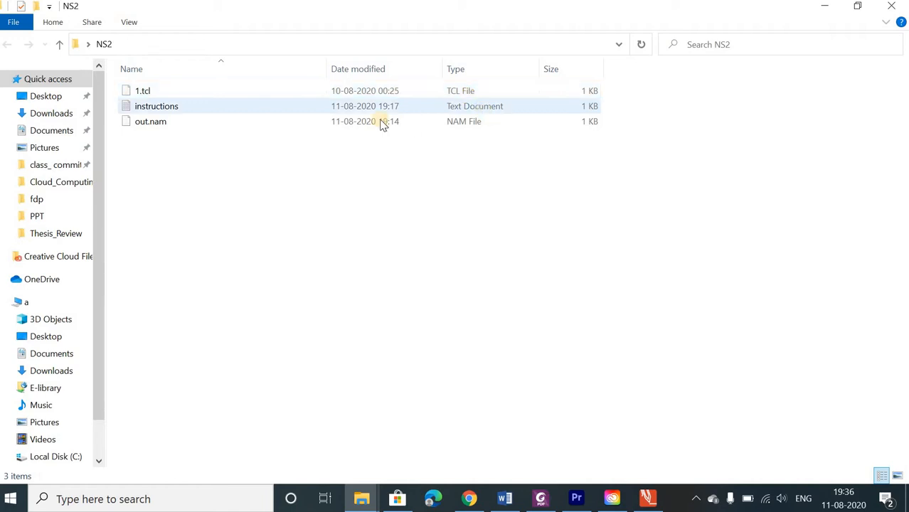
click(356, 122)
double_click(263, 106)
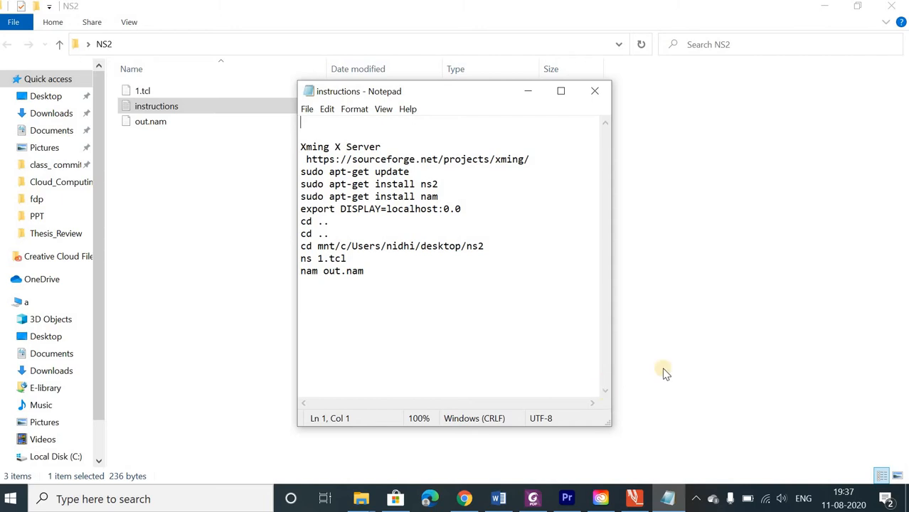
- Check the Ubuntu download in the Microsoft Store and copy the Xming project URL from the instructions file
click(681, 363)
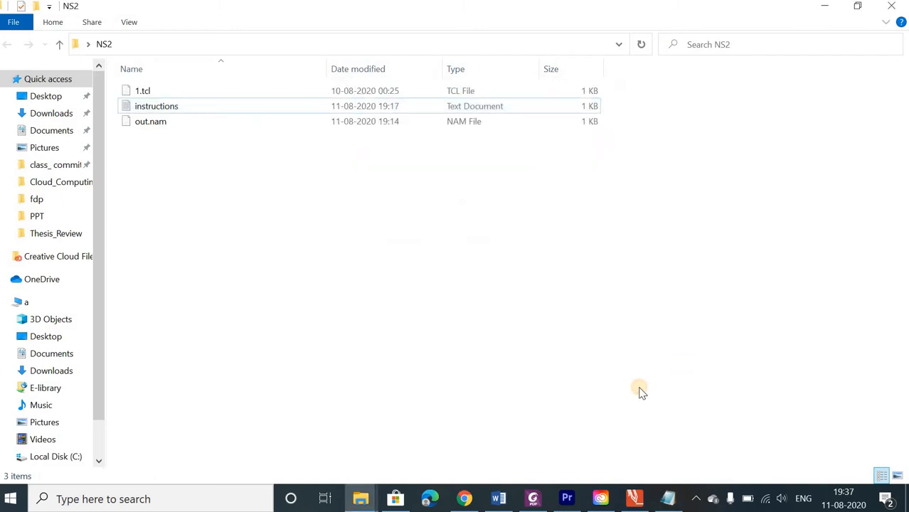
click(395, 499)
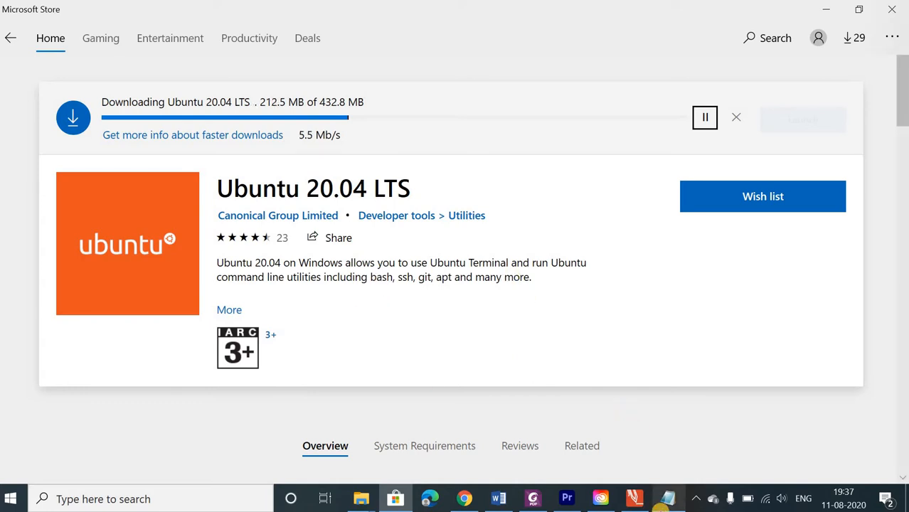
click(667, 499)
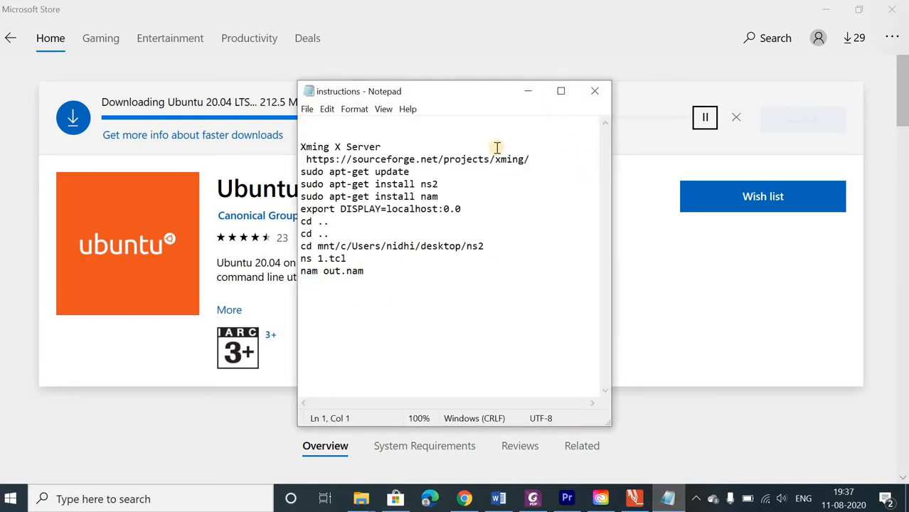
drag(534, 159, 432, 159)
drag(322, 169, 304, 160)
key(ctrl+c)
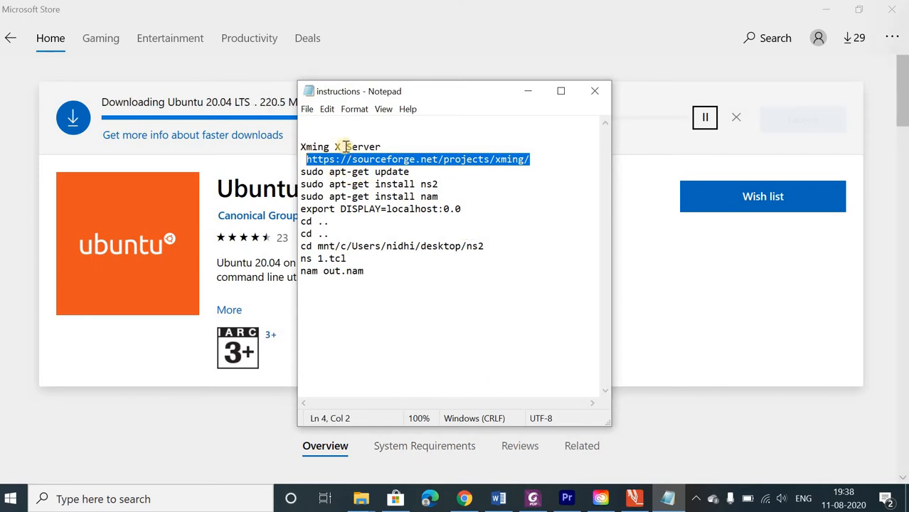
click(464, 500)
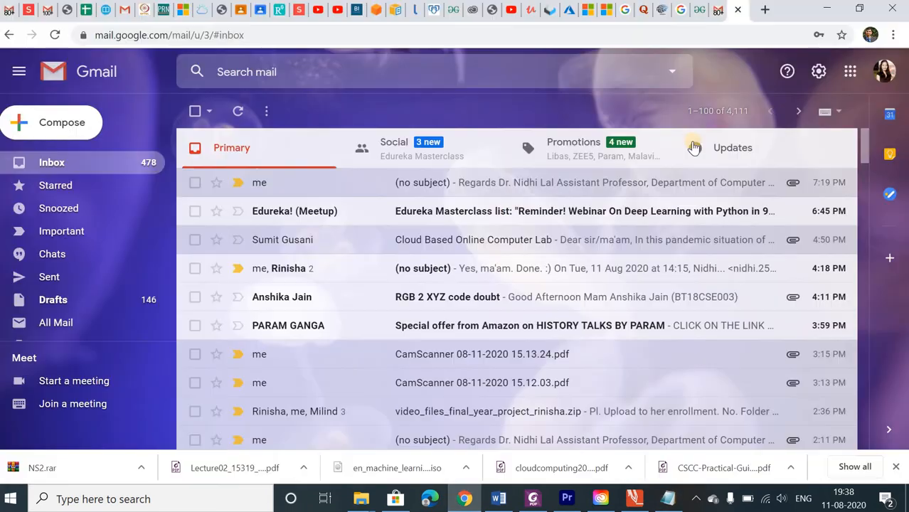
click(761, 10)
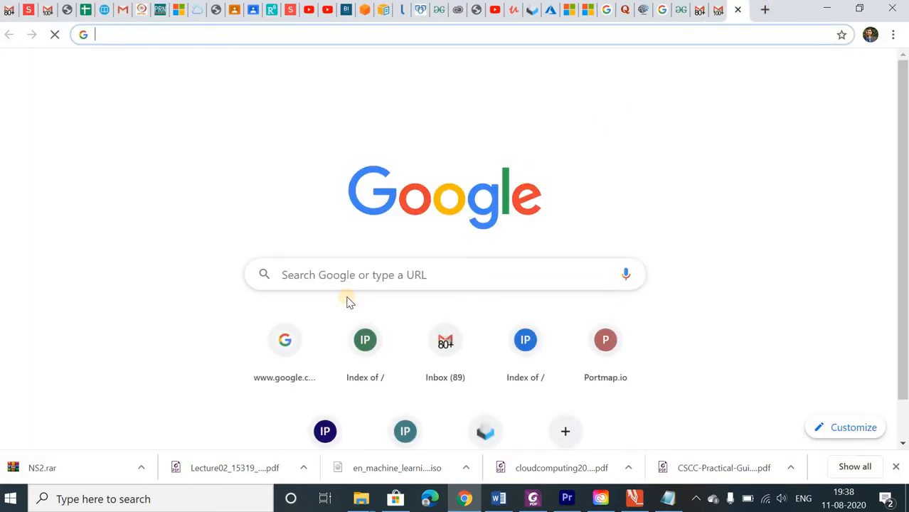
click(285, 341)
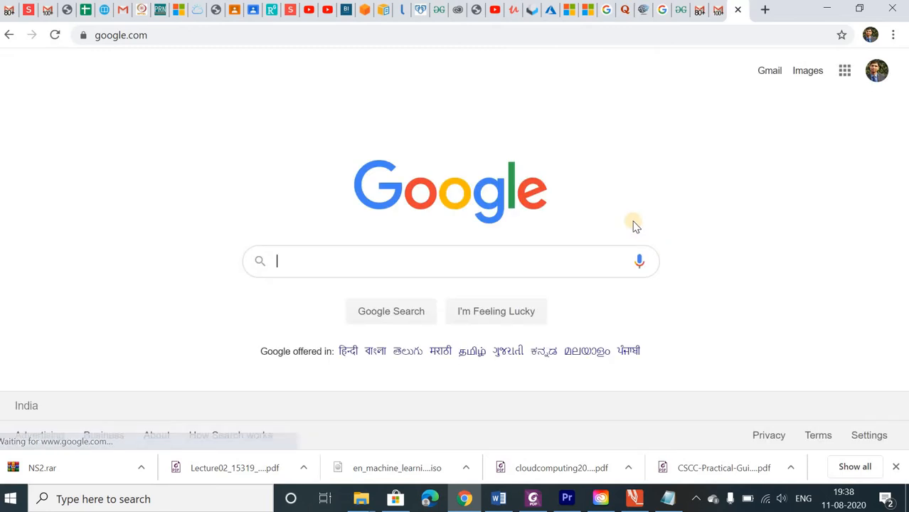
double_click(414, 38)
click(413, 37)
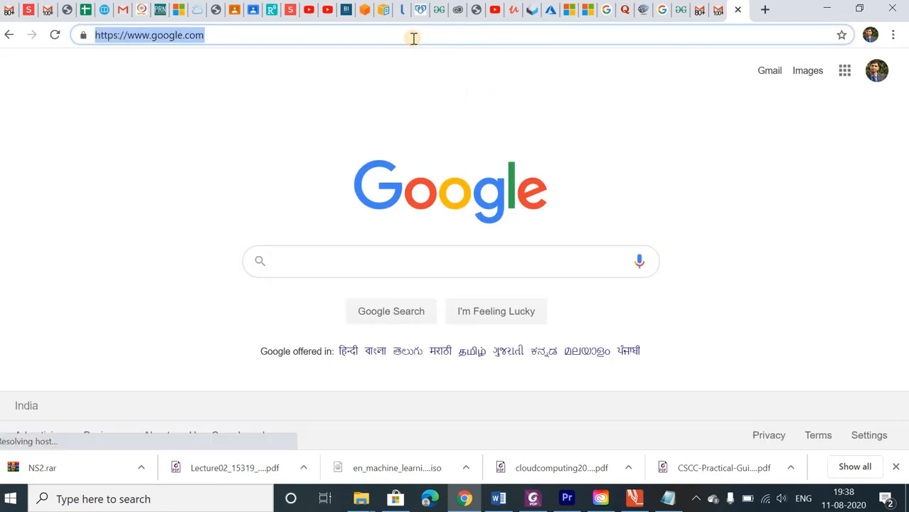
key(ctrl+v)
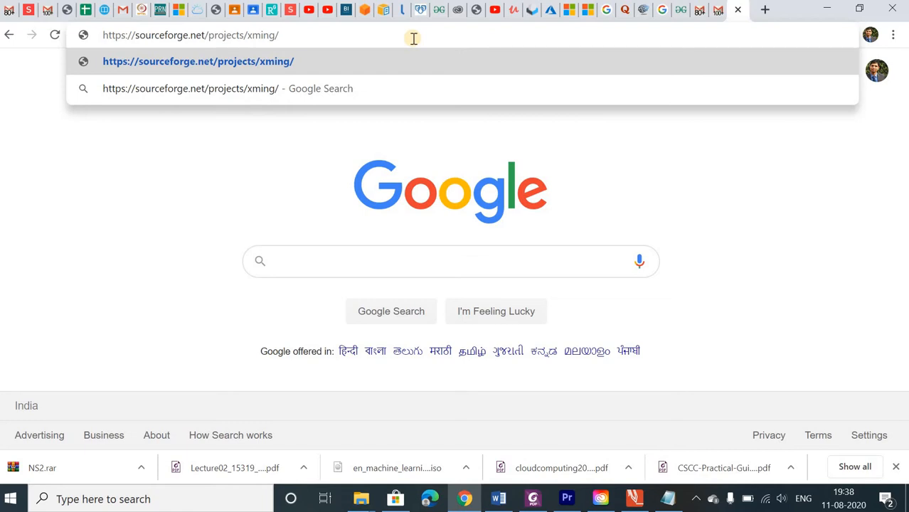
key(Return)
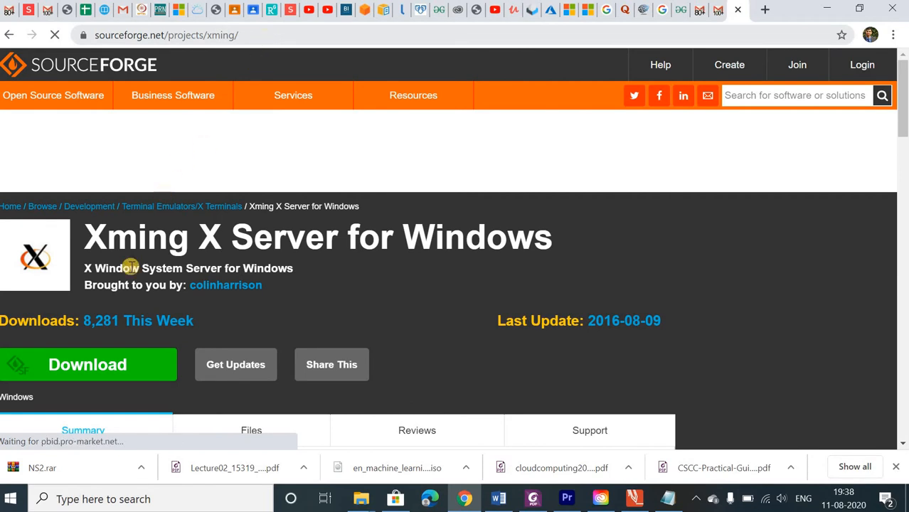
- Download the Xming X Server for Windows installer and launch the Xming-6-9-0-31 setup file
click(73, 373)
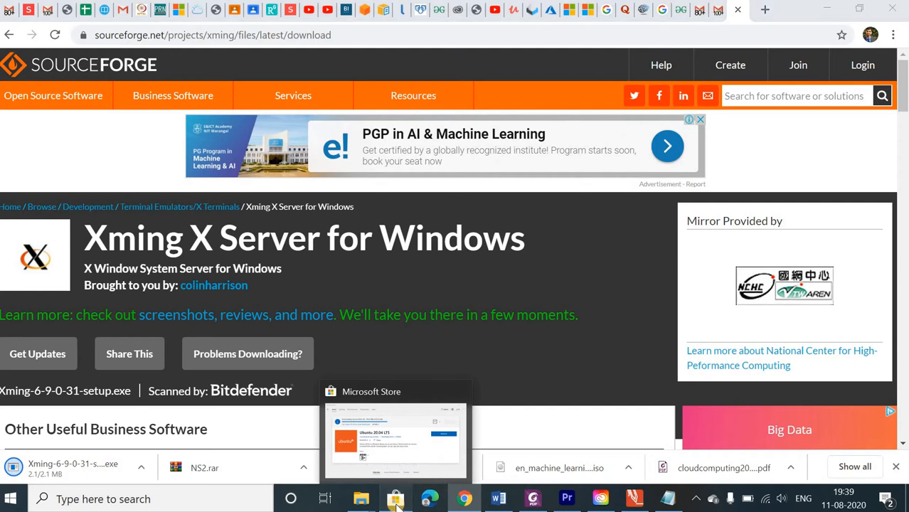
click(397, 502)
click(397, 502)
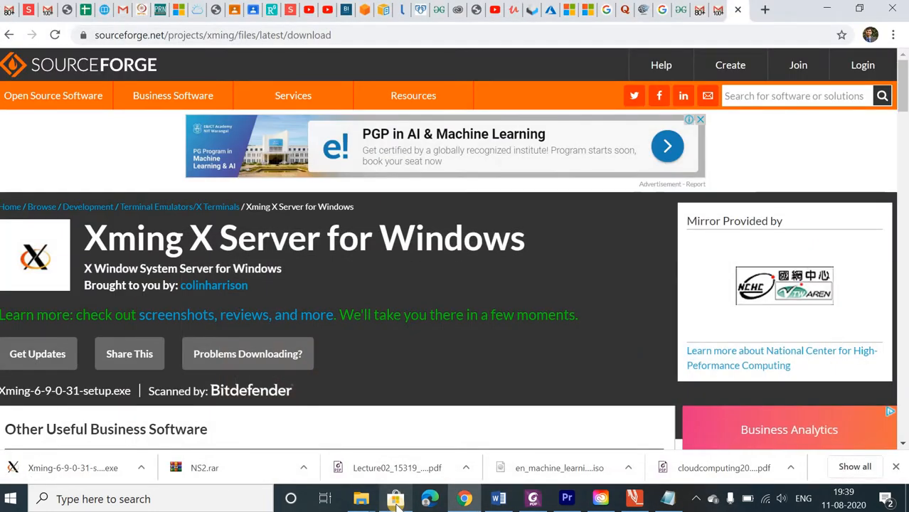
click(91, 471)
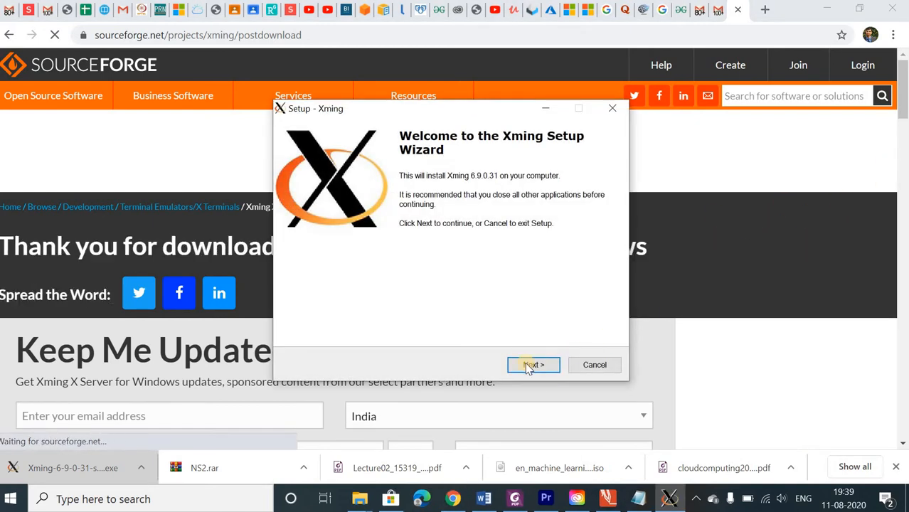
- Accept the Xming destination folder C:\Program Files (x86)\Xming, the Full installation components and the Xming Start Menu folder
click(524, 365)
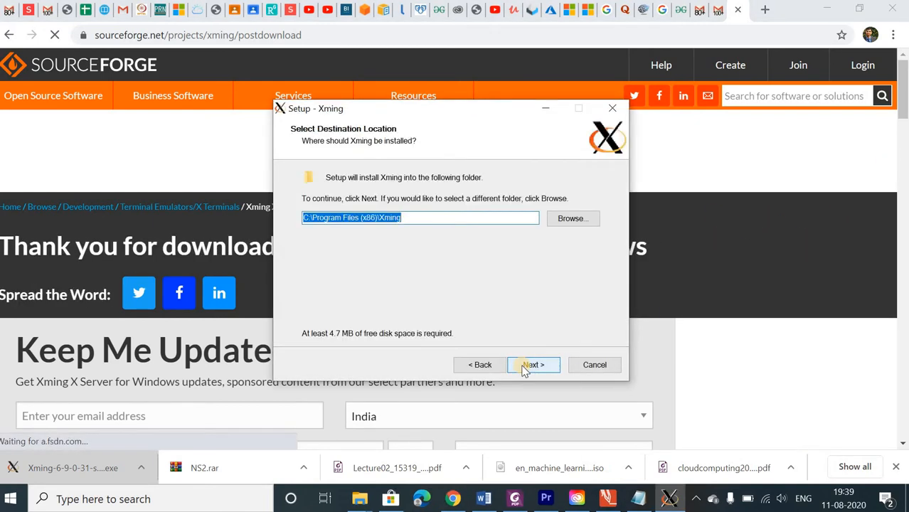
click(524, 366)
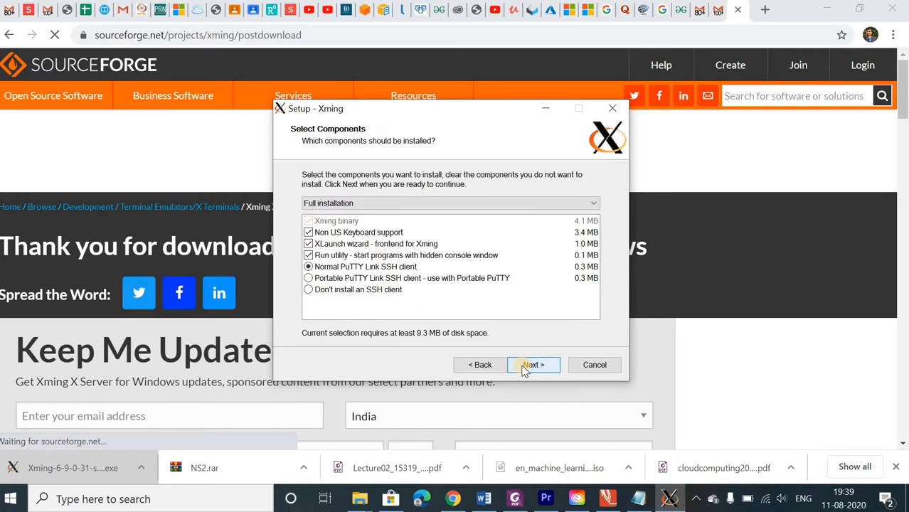
click(524, 367)
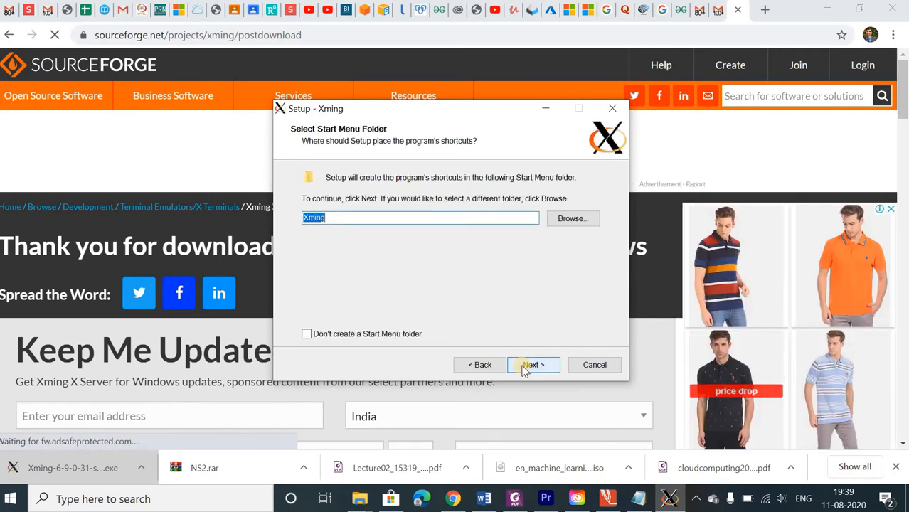
click(529, 366)
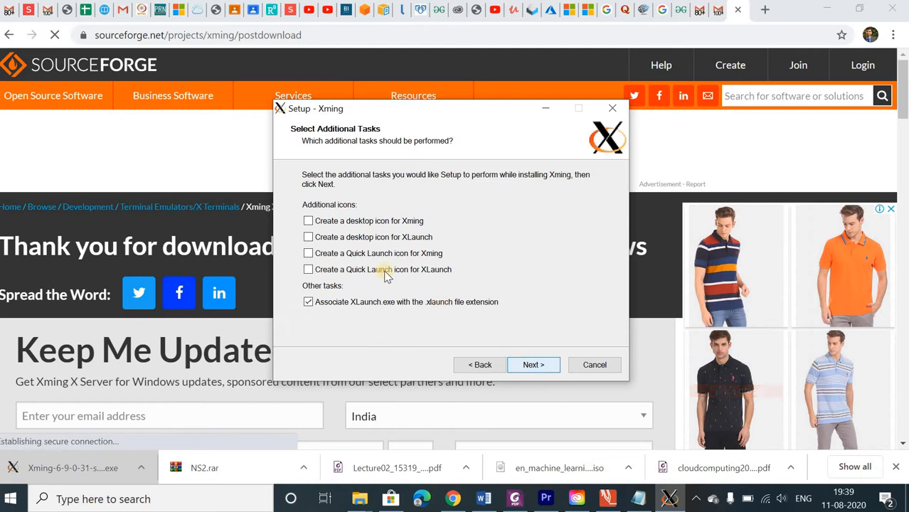
- Enable desktop icons for Xming and XLaunch, keep the .xlaunch file association, and install Xming
click(309, 222)
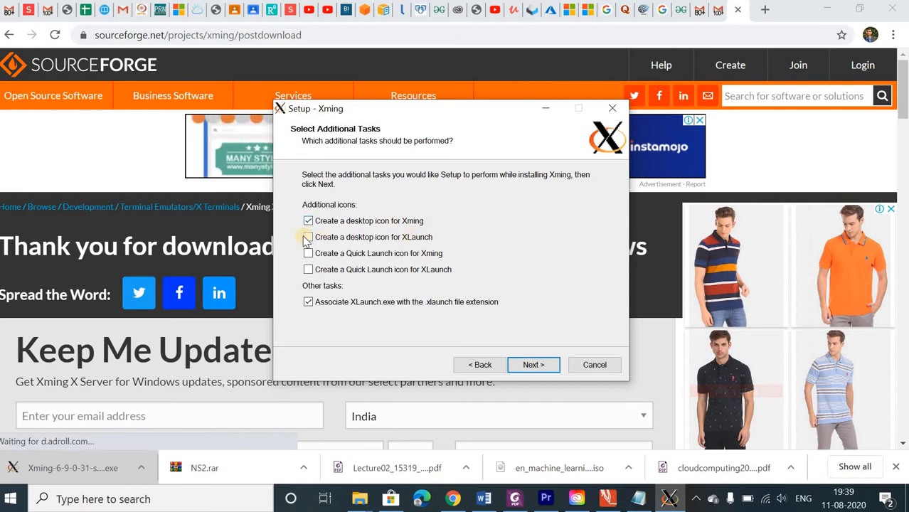
click(393, 240)
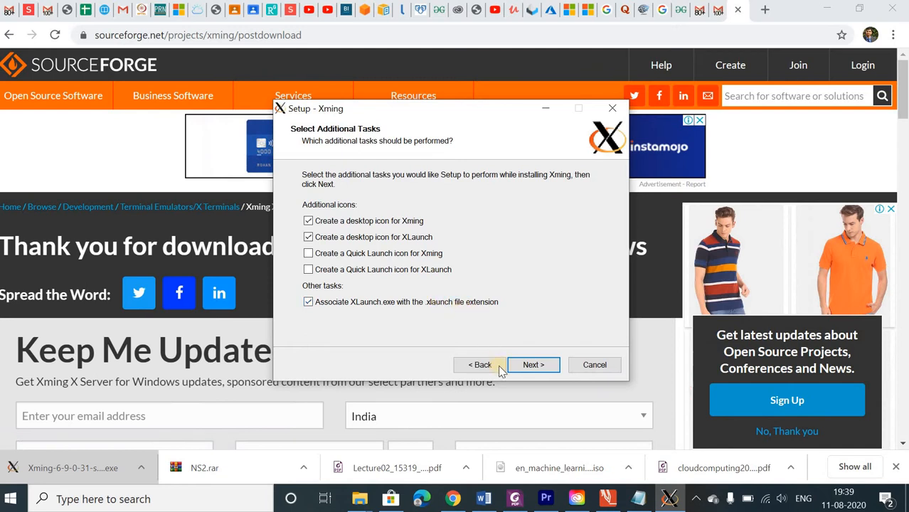
click(540, 370)
click(533, 365)
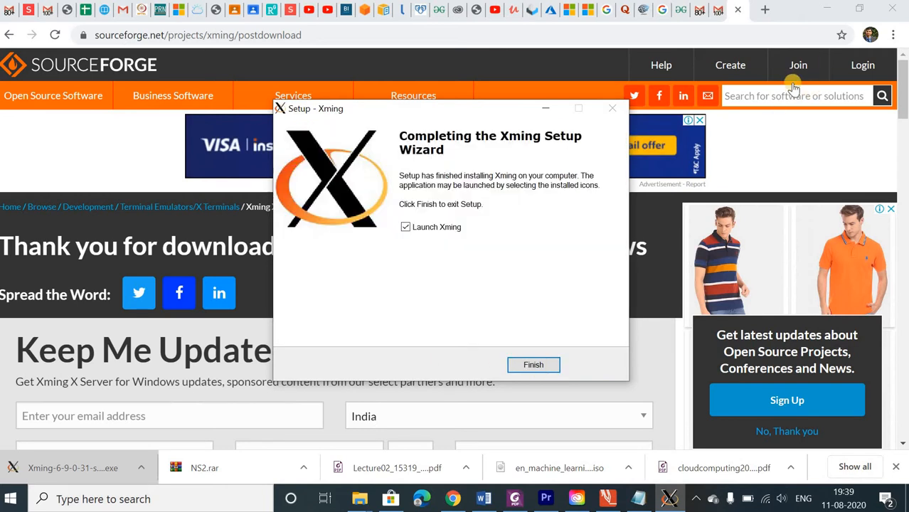
- Finish the Xming setup with Launch Xming enabled and allow Xming X Server through the firewall on private networks
click(532, 366)
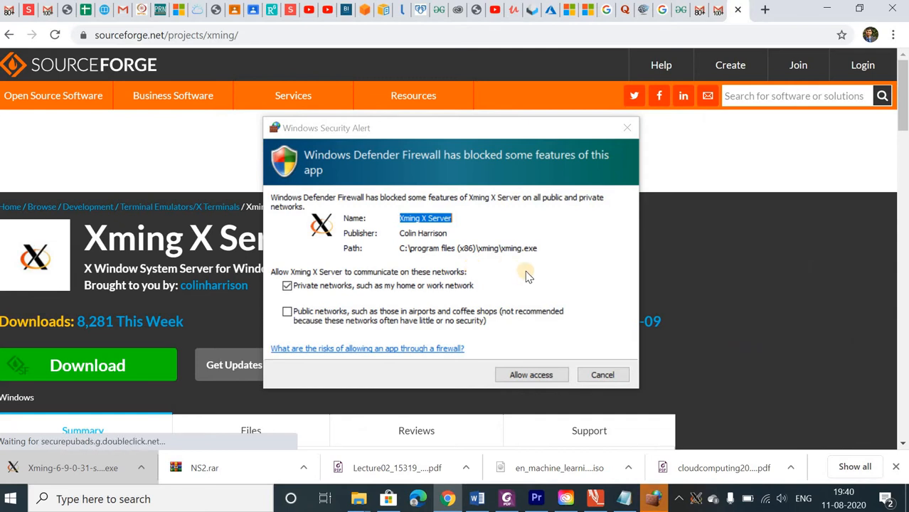
click(518, 381)
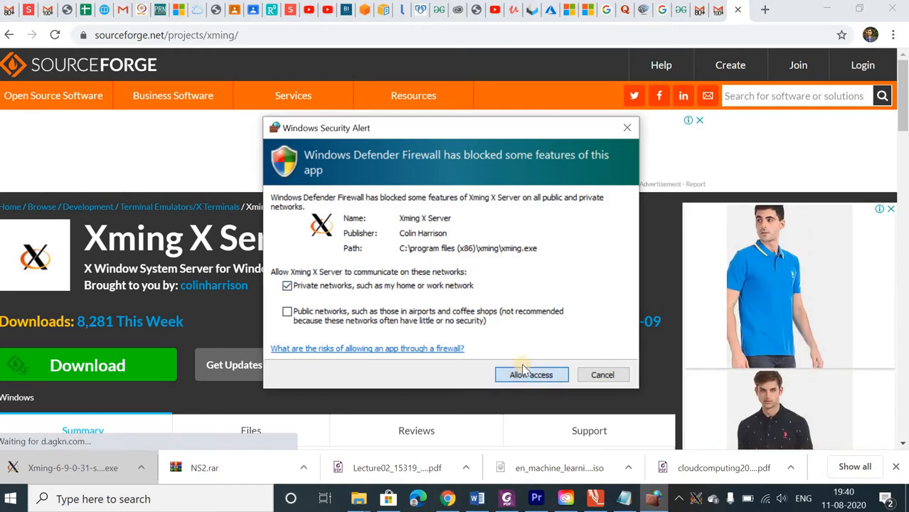
click(539, 373)
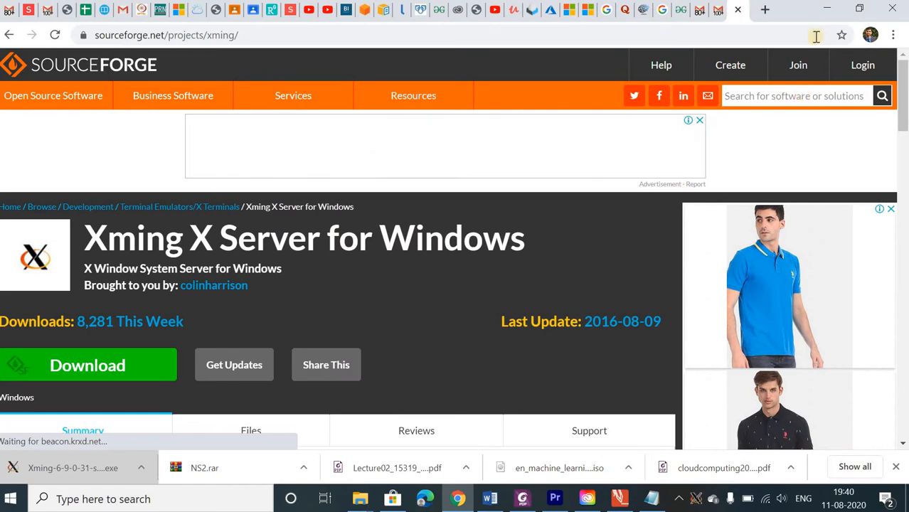
- Check the Ubuntu 20.04 LTS download in the Microsoft Store, then minimize the open windows to reveal the desktop
click(826, 9)
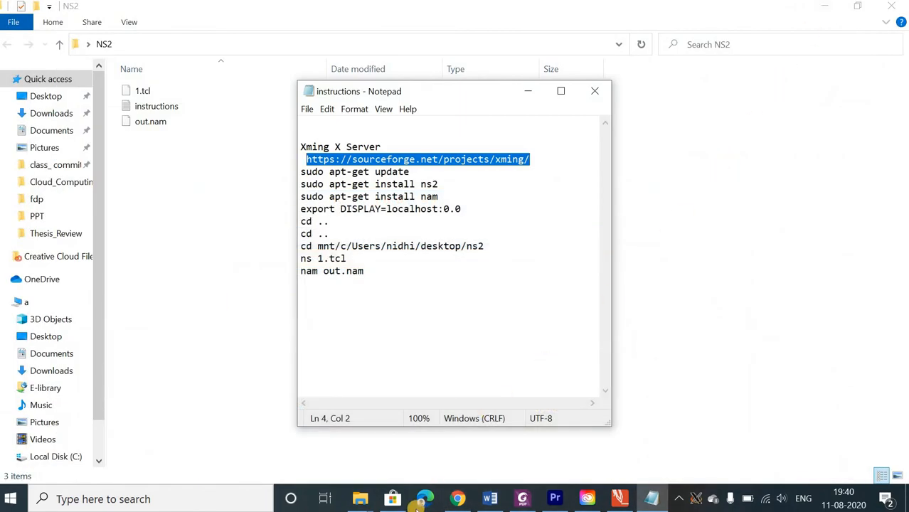
click(392, 499)
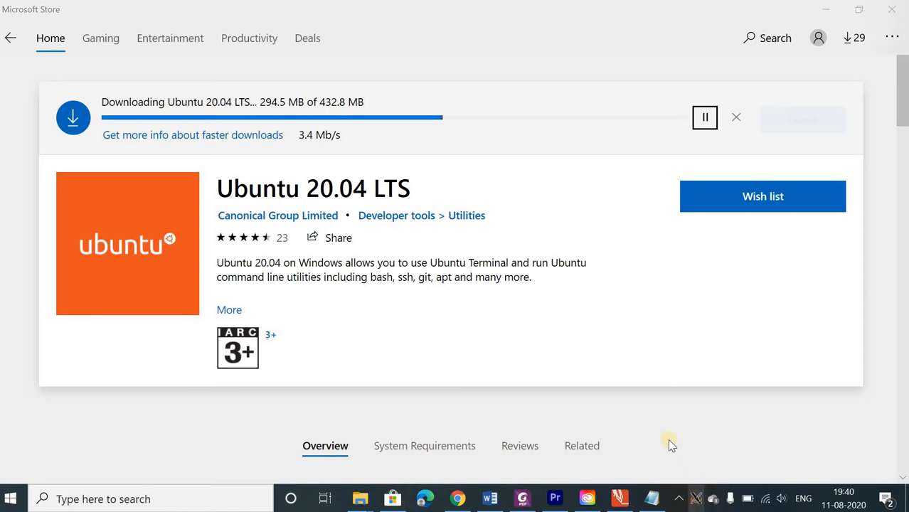
click(693, 499)
click(823, 14)
click(822, 15)
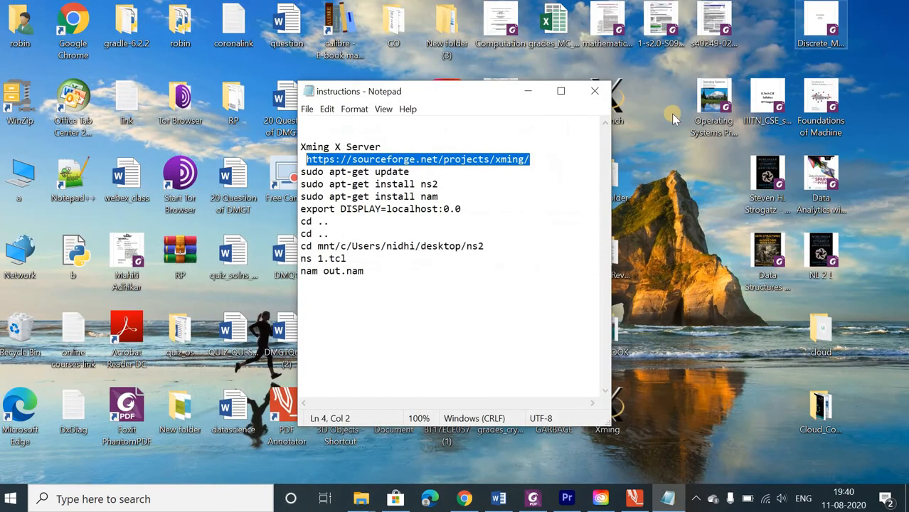
click(527, 91)
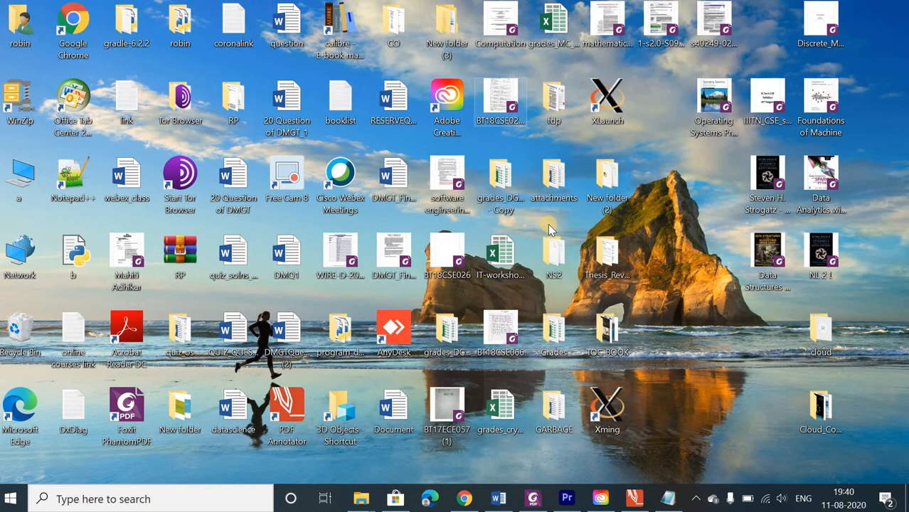
- Configure XLaunch for Multiple windows, display number 0, a local xterm program and Clipboard, and start Xming from the desktop
double_click(605, 111)
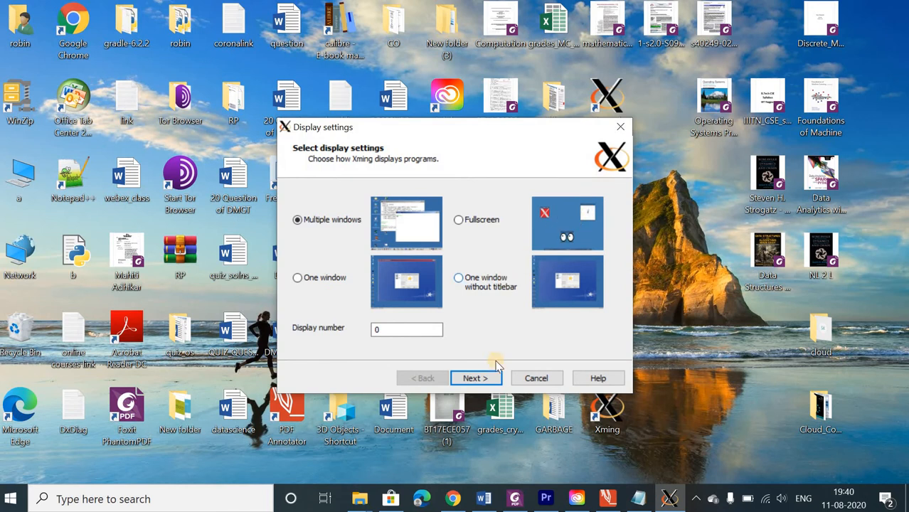
click(474, 377)
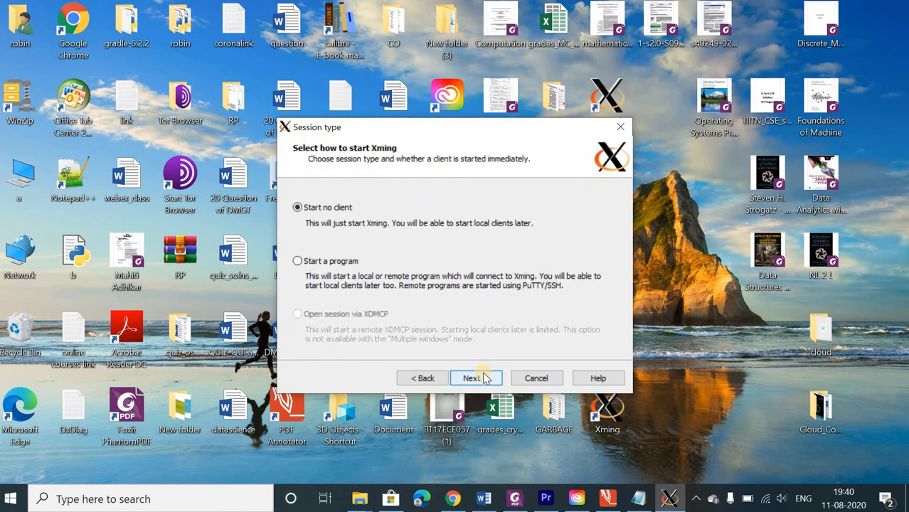
click(343, 262)
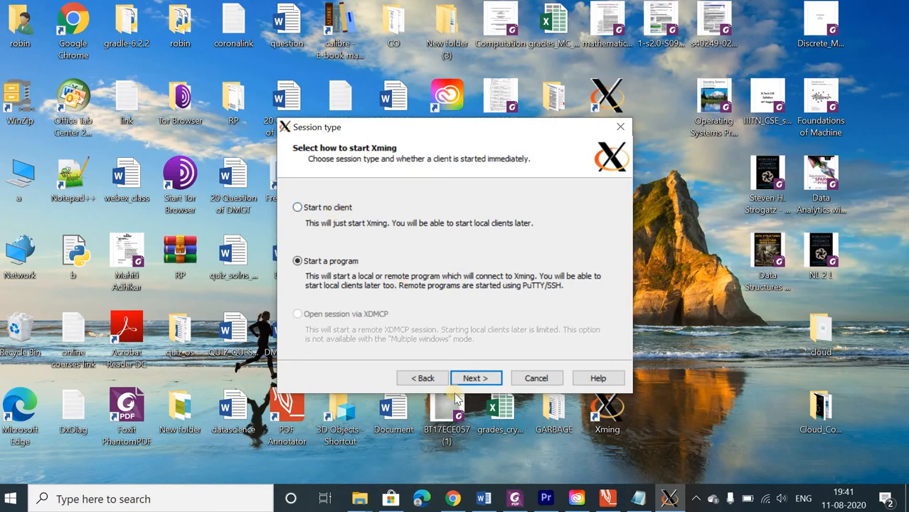
click(484, 380)
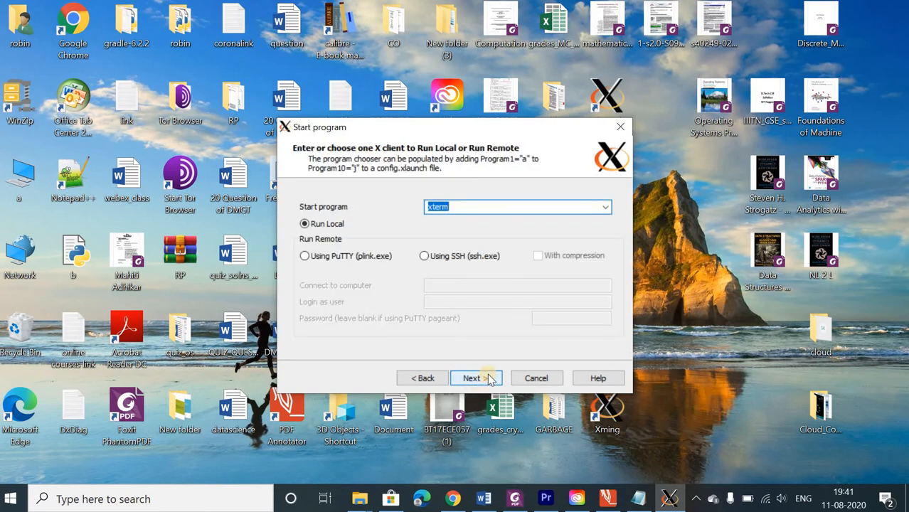
click(490, 380)
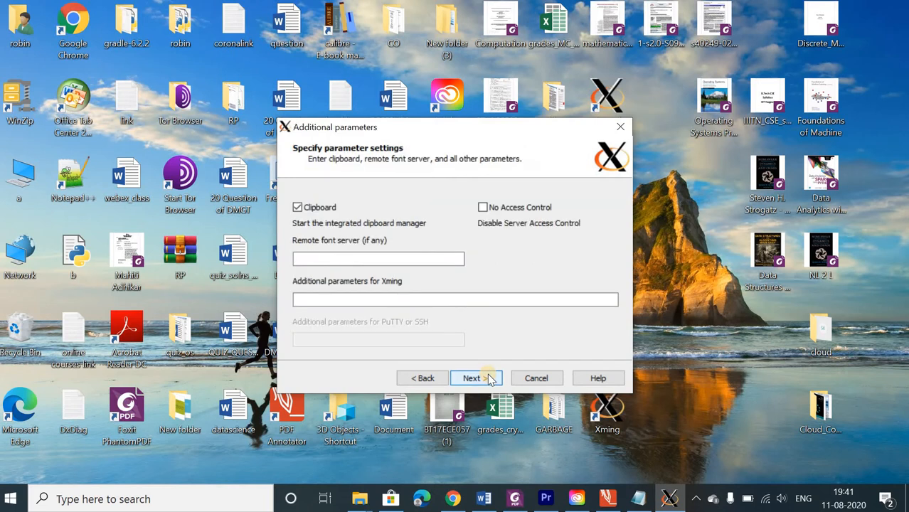
click(490, 378)
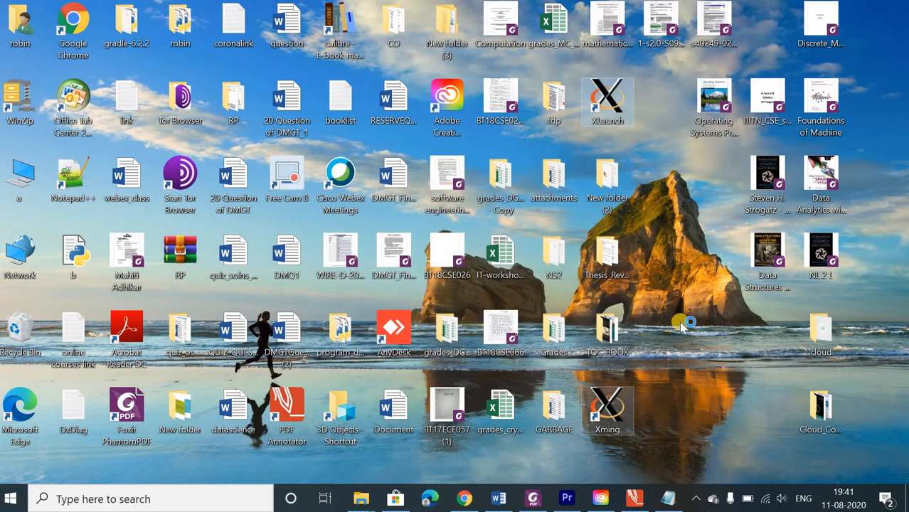
double_click(612, 416)
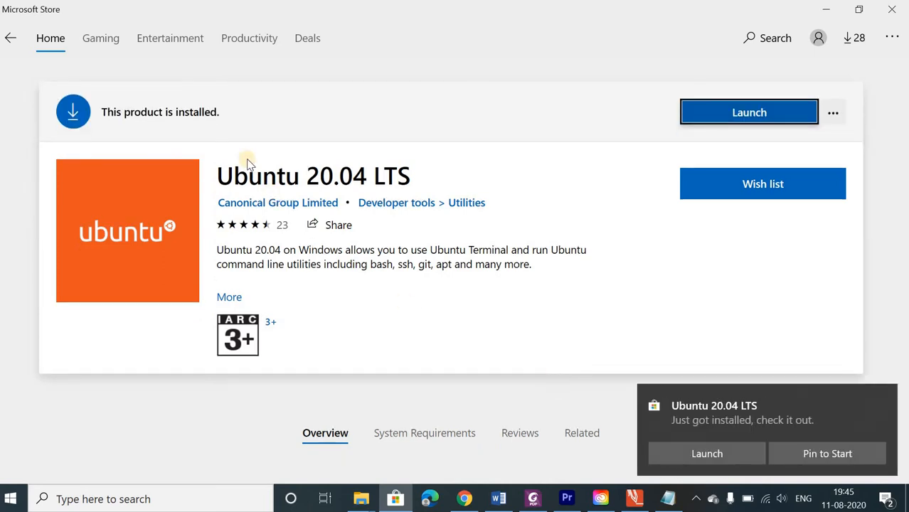
- Launch Ubuntu 20.04 LTS from the Microsoft Store and let its installation run in the terminal window
click(717, 113)
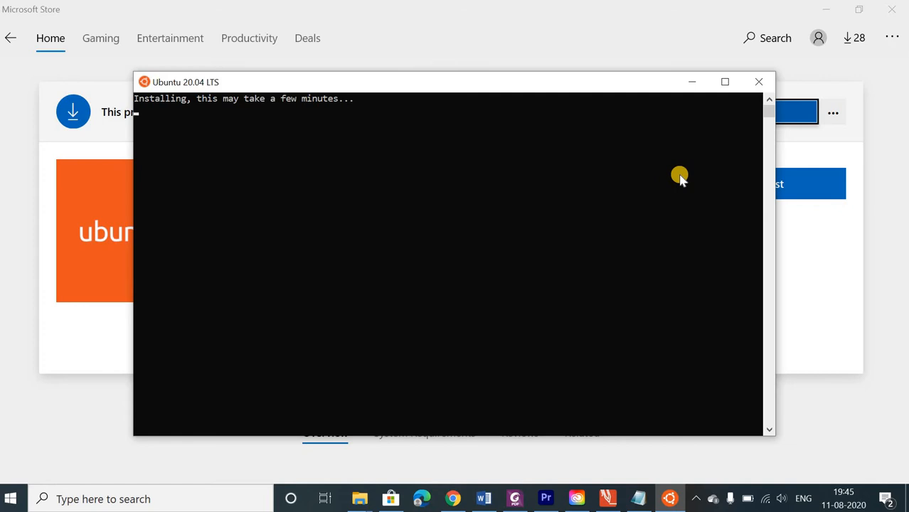
click(725, 83)
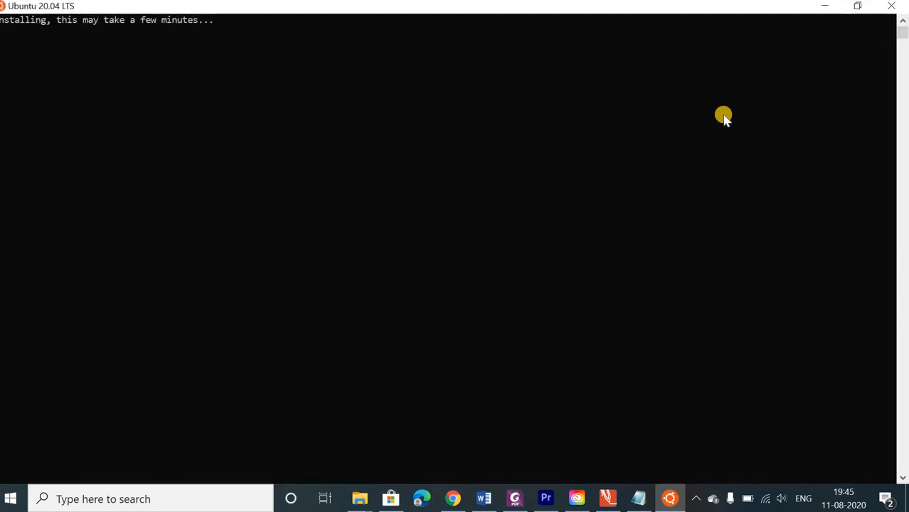
click(858, 7)
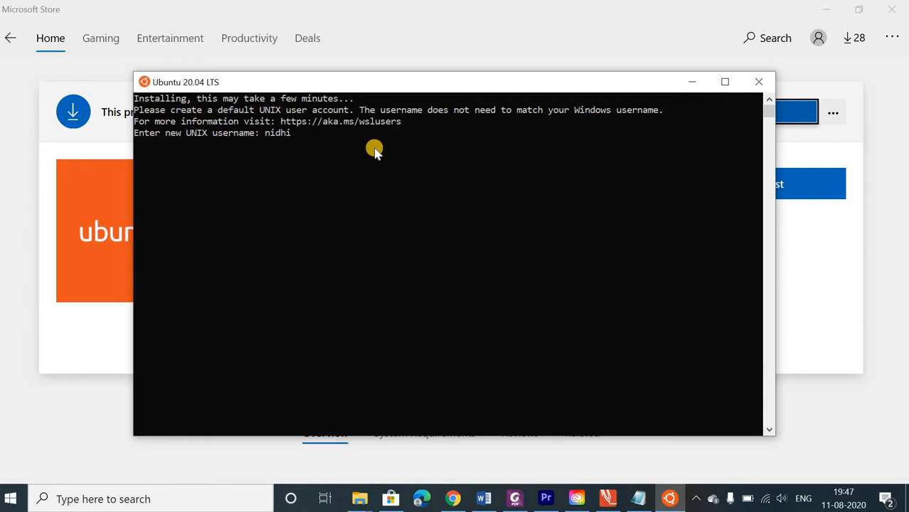
- Create the default UNIX user account by submitting the username and entering the new password twice
key(Return)
key(Return)
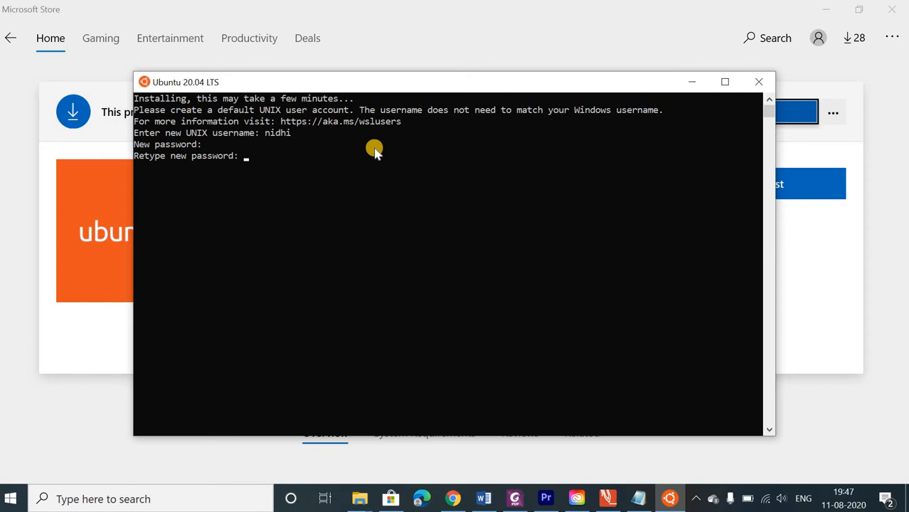
key(Return)
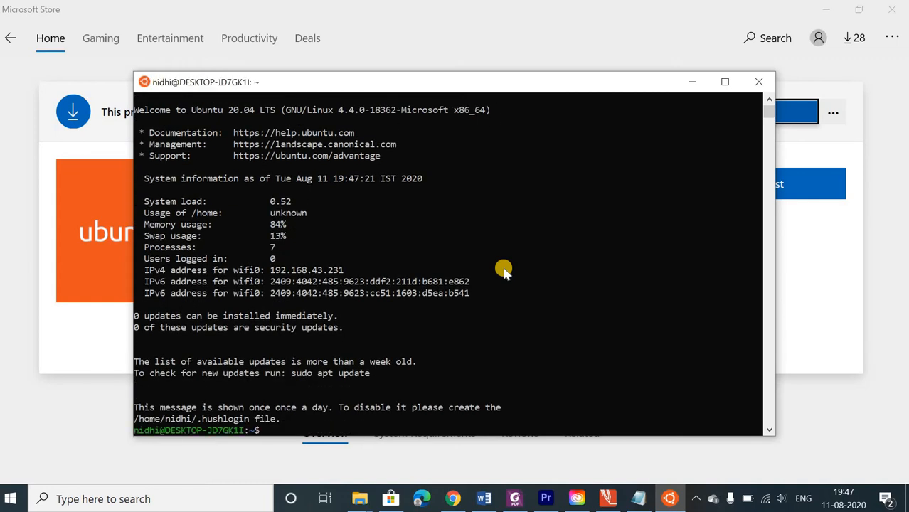
- Update the package lists with sudo apt-get update, entering the sudo password
text(sudo apt-get update)
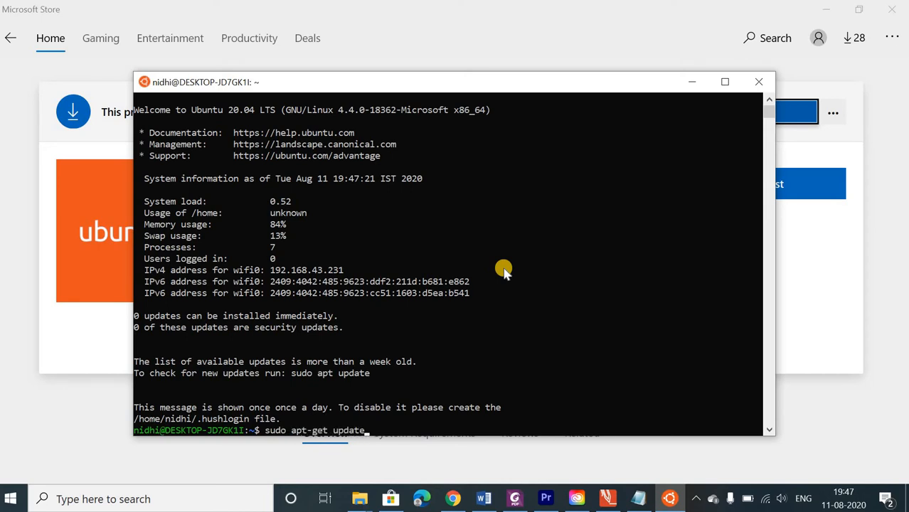
key(Return)
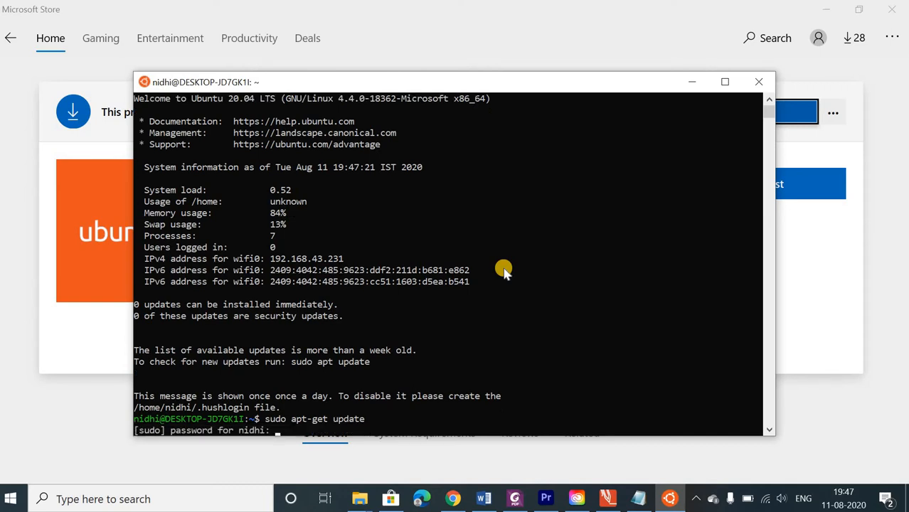
key(Return)
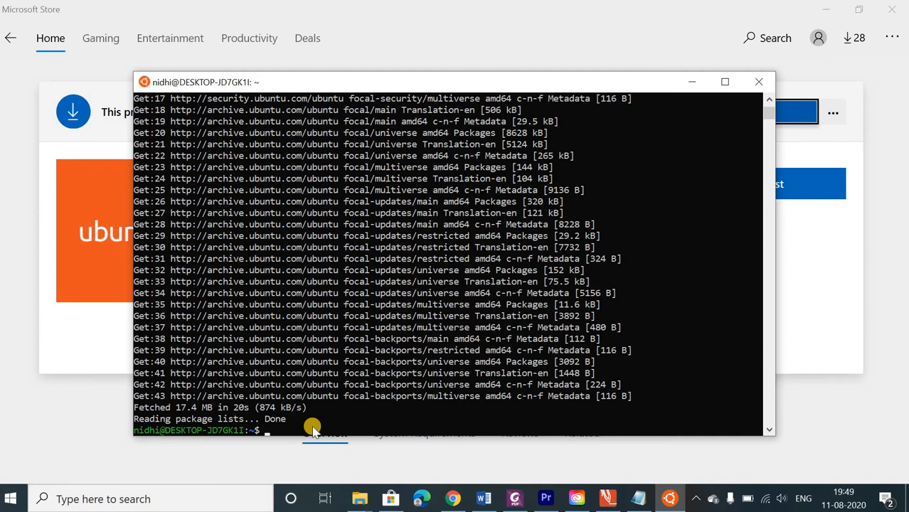
- Move up two directory levels from the home folder to the root with cd .. run twice
text(cd ..)
key(Return)
text(cd )
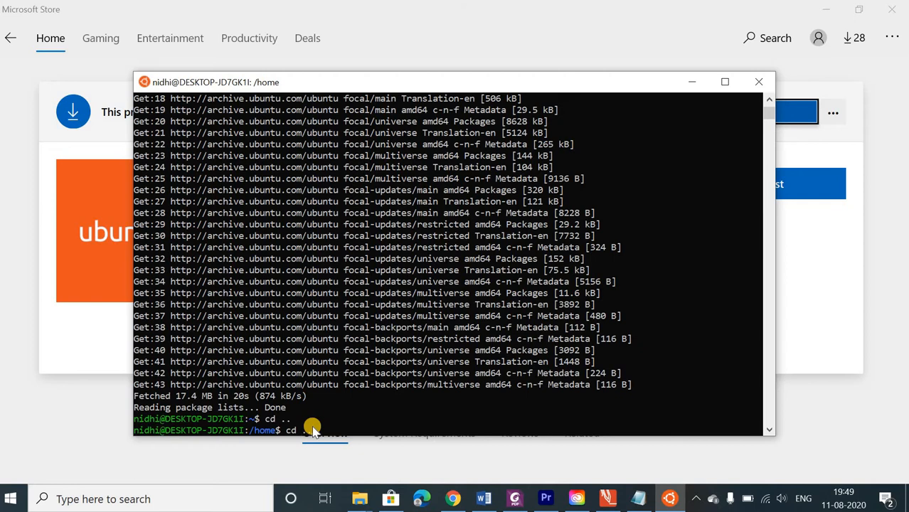
text(..)
key(Return)
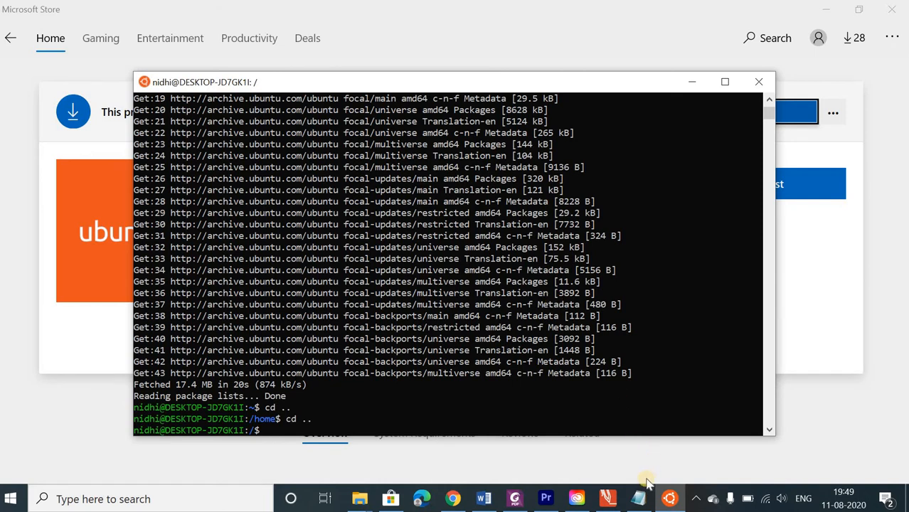
- Try to change into the desktop ns2 folder under mnt/c/Users using the cd command copied from the instructions file
click(637, 502)
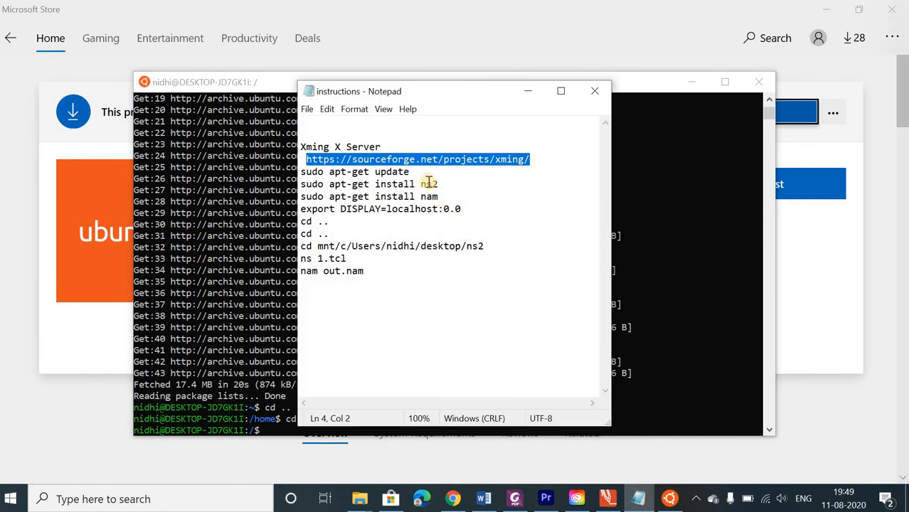
double_click(411, 245)
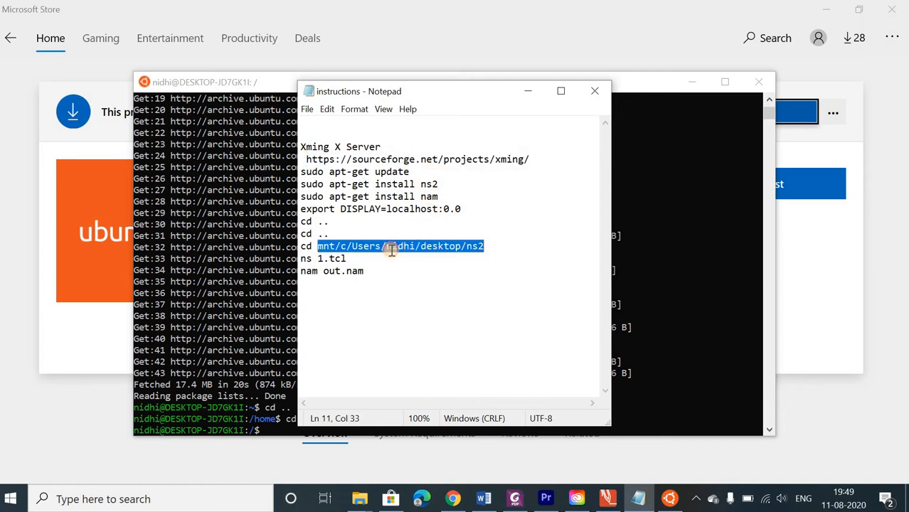
click(389, 245)
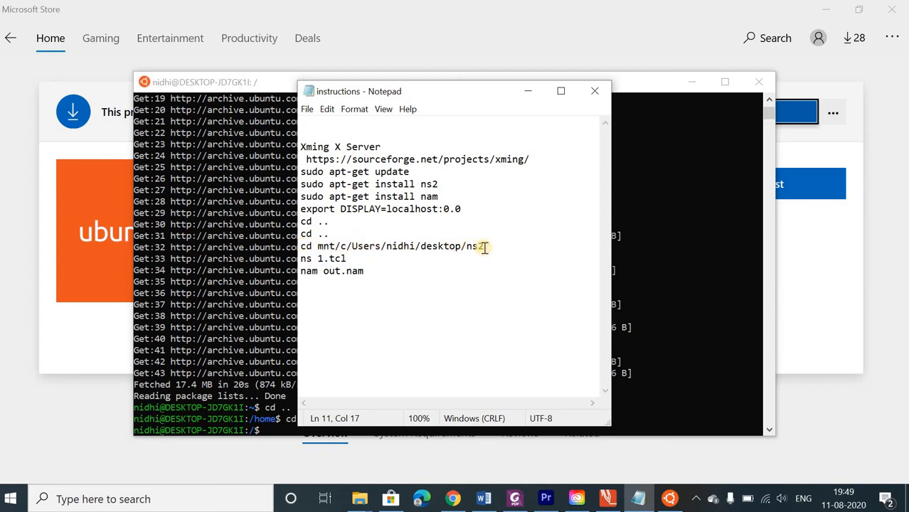
drag(492, 246, 305, 249)
key(ctrl+c)
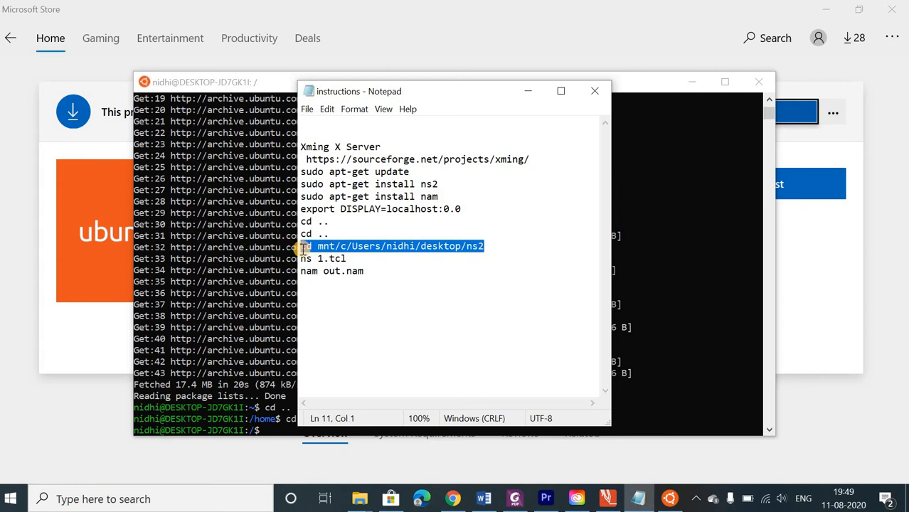
click(268, 430)
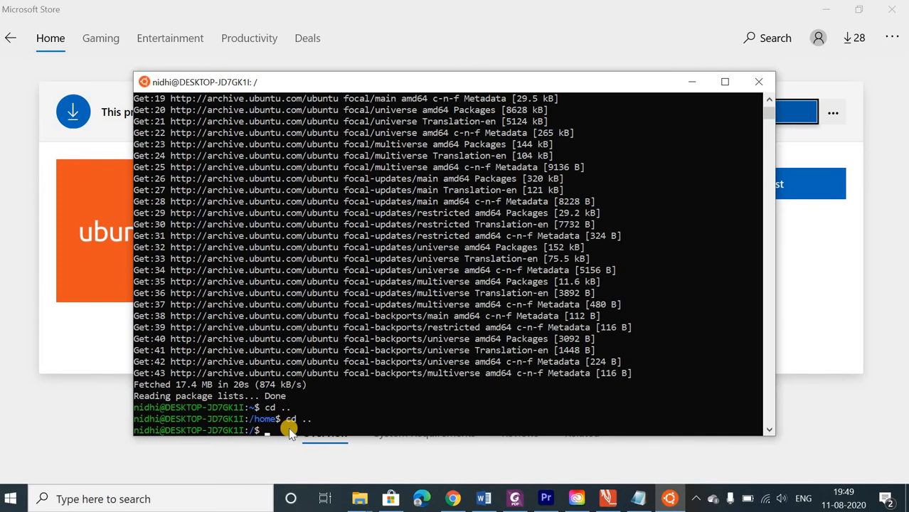
right_click(287, 429)
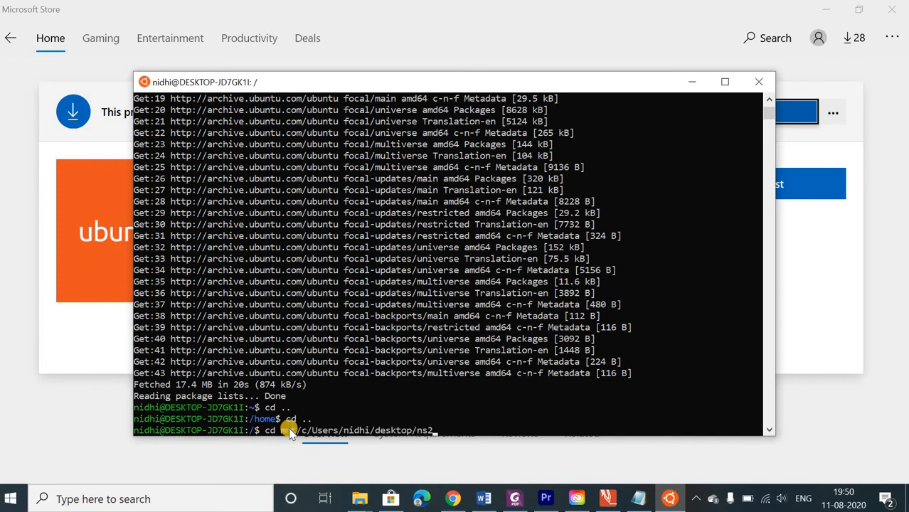
click(769, 429)
click(769, 429)
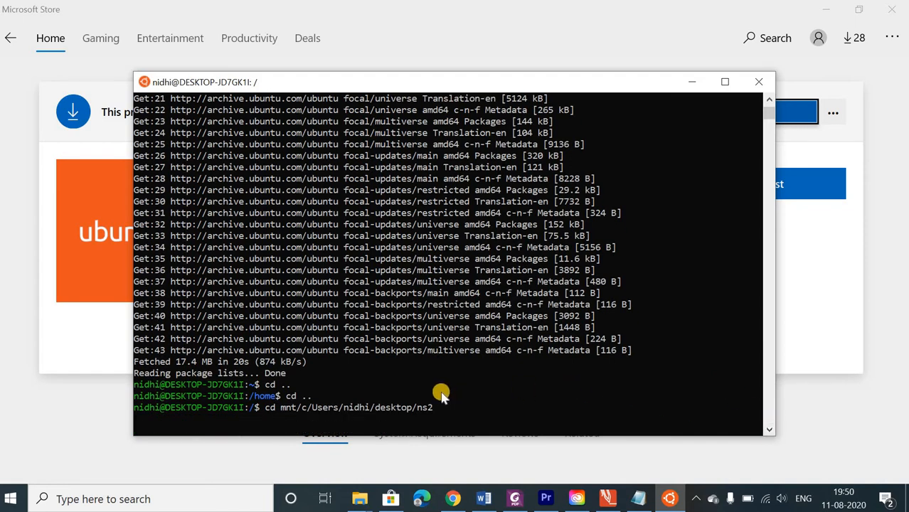
key(Return)
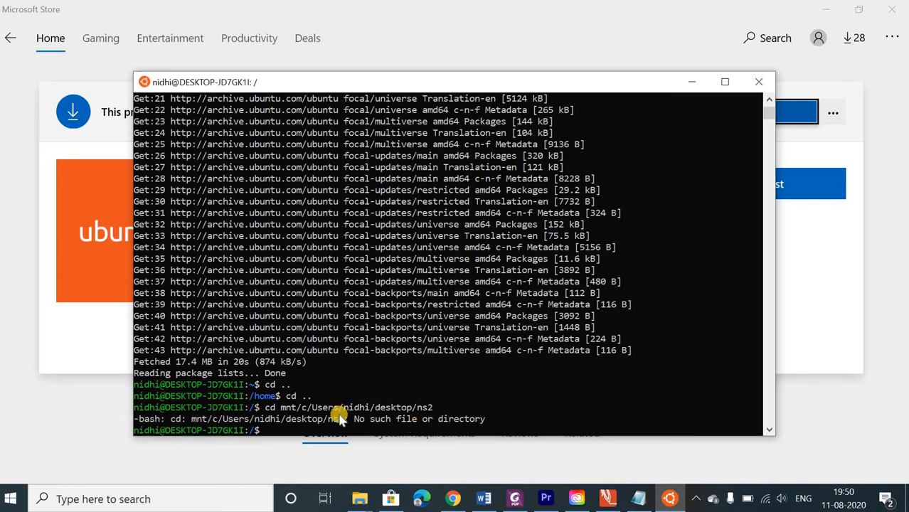
- Change into the mnt/c/Users directory and list its contents with ls
text(cd mnt)
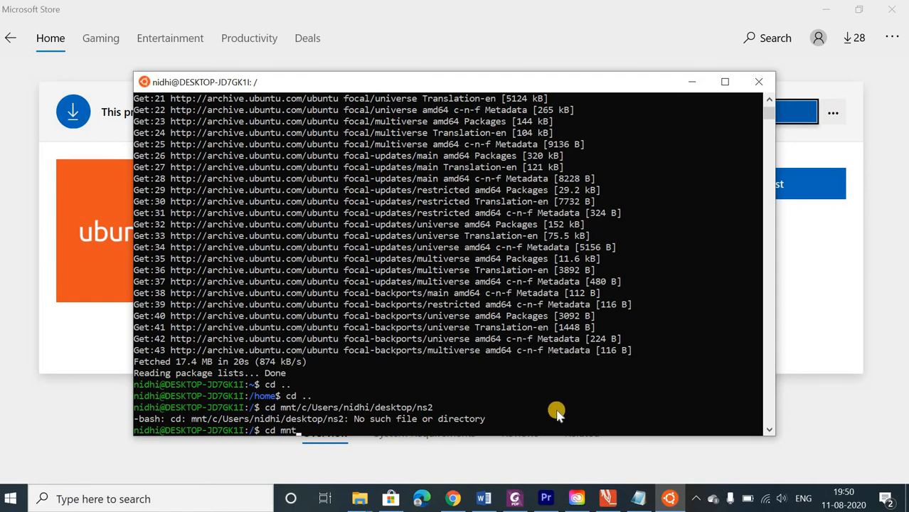
text(/c/Users)
key(Return)
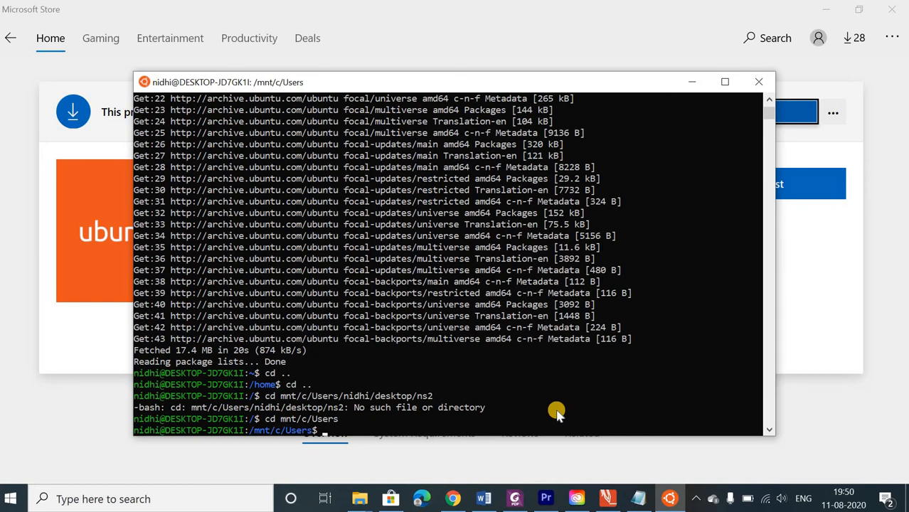
text(ls)
key(Return)
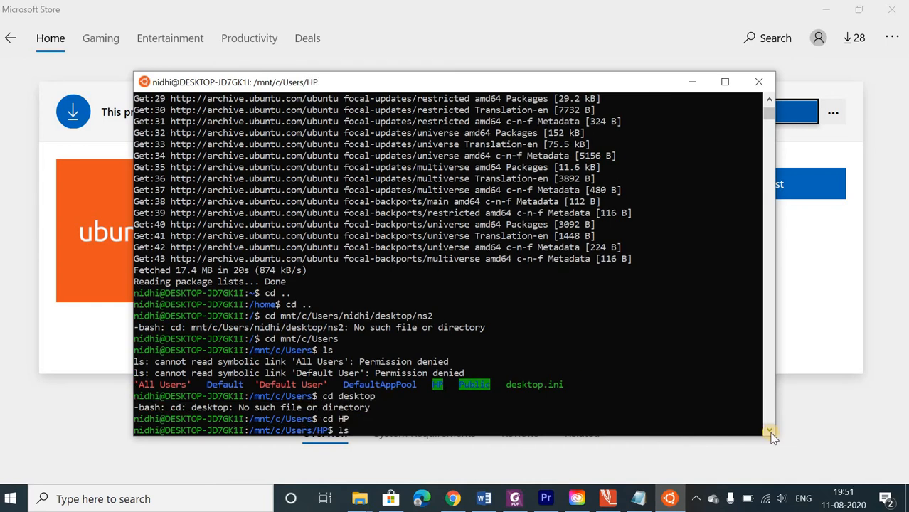
- List the contents of the HP user folder and change into its desktop folder, down to ns2
key(Return)
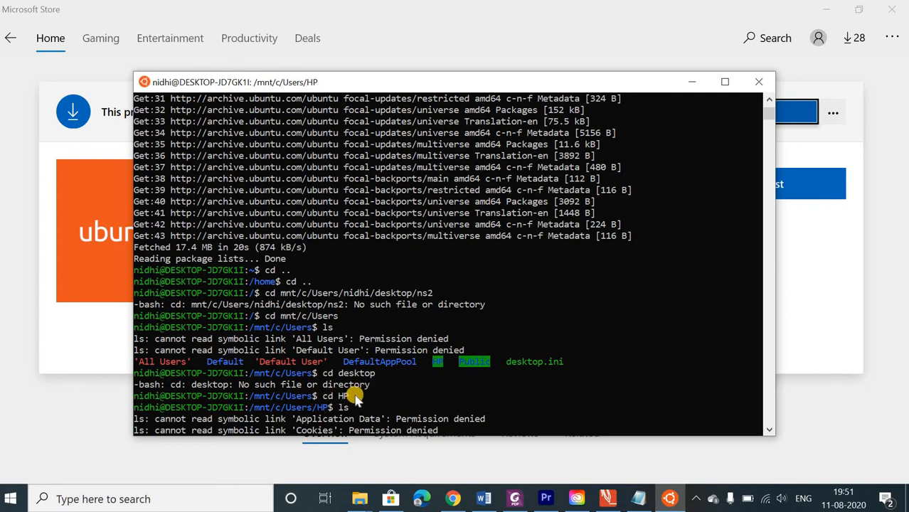
click(768, 431)
click(768, 431)
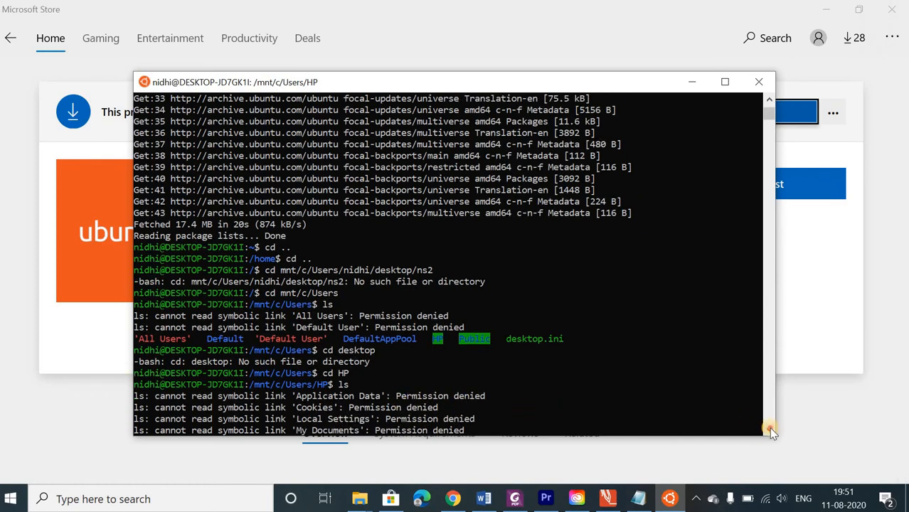
drag(771, 431, 771, 431)
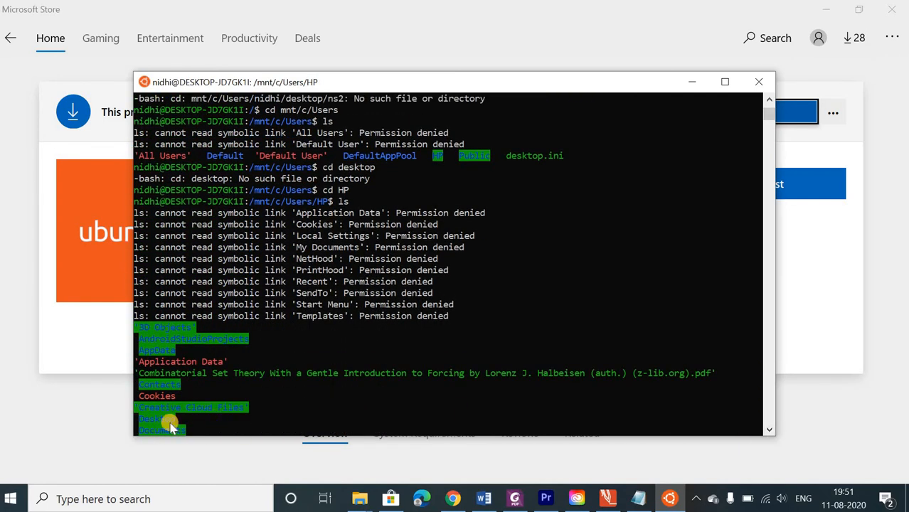
click(769, 431)
click(769, 431)
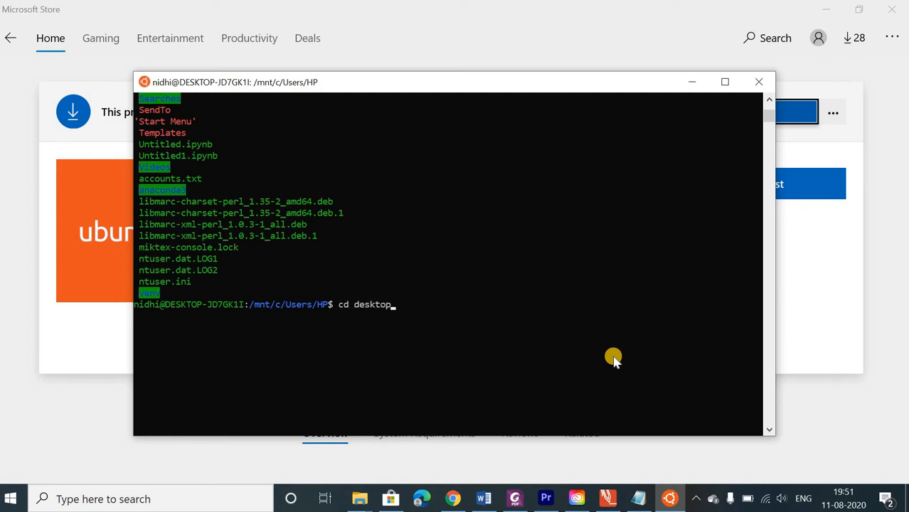
key(Return)
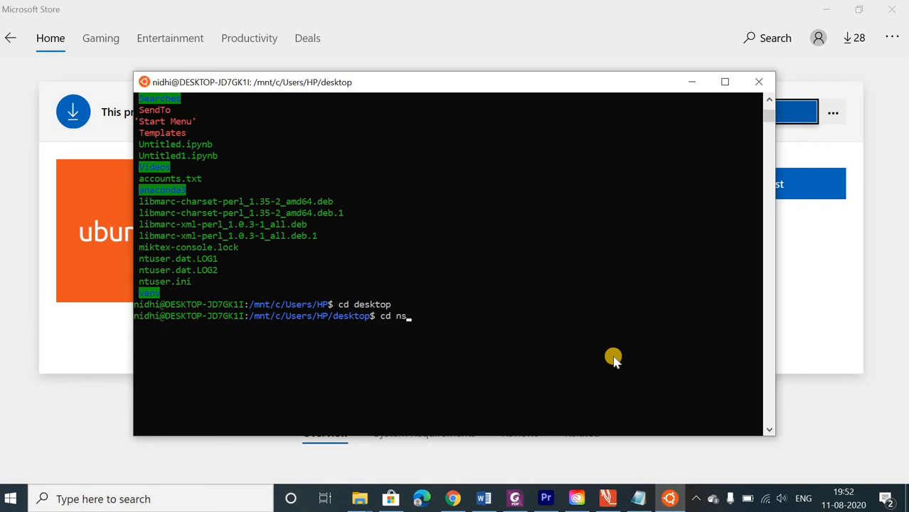
key(Return)
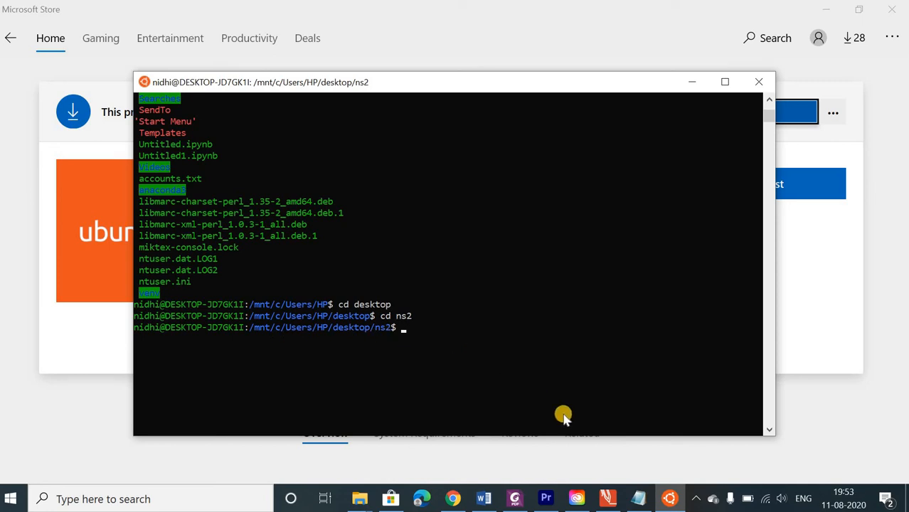
- Copy the command sudo apt-get install ns2 from the instructions file into the Ubuntu terminal prompt
click(638, 499)
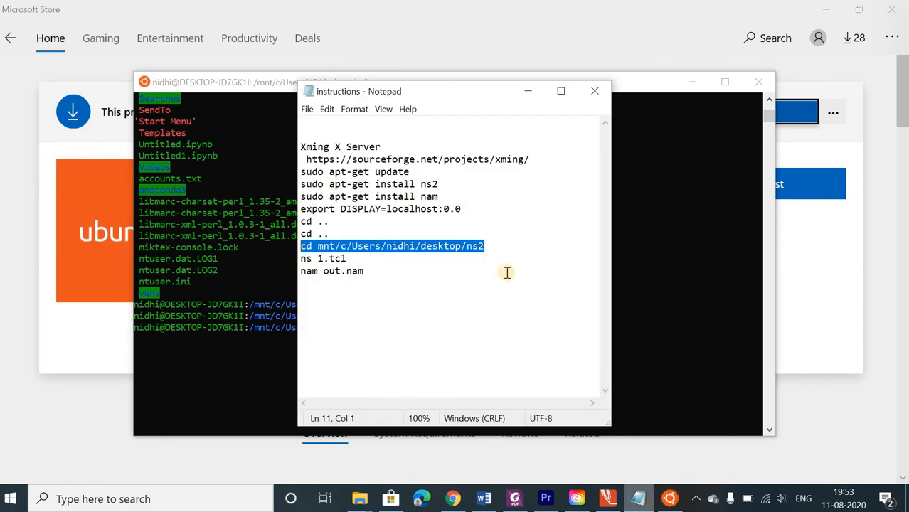
click(396, 183)
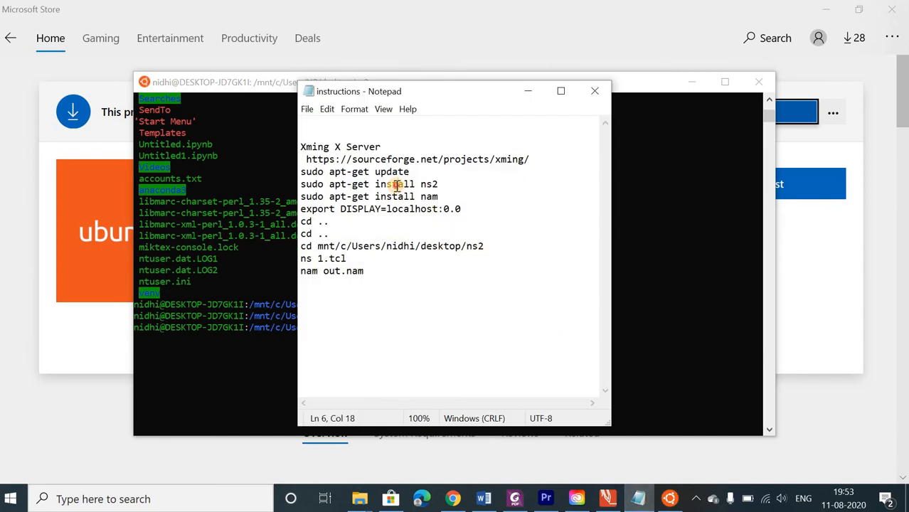
drag(439, 184, 301, 188)
key(ctrl+c)
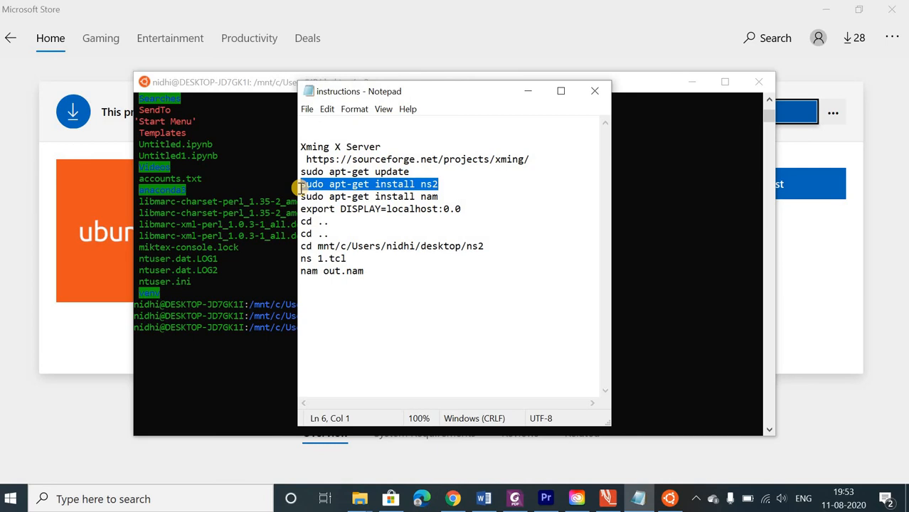
click(224, 380)
right_click(420, 331)
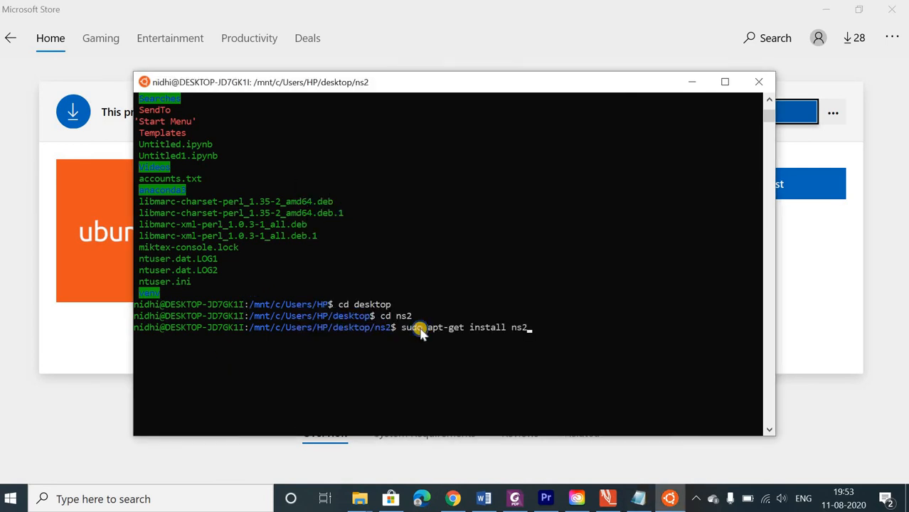
right_click(420, 331)
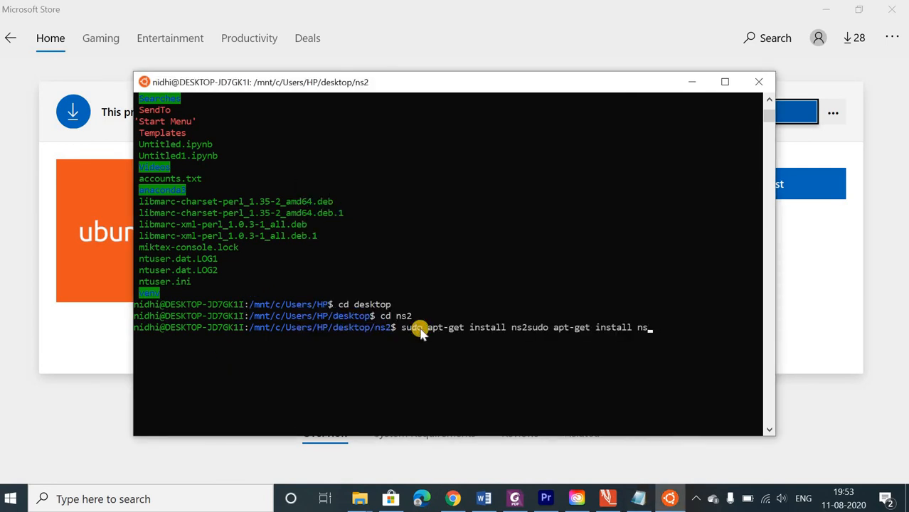
key(BackSpace)
key(BackSpace)
key(BackSpace)
key(BackSpace)
key(BackSpace)
key(BackSpace)
key(BackSpace)
key(BackSpace)
key(BackSpace)
key(BackSpace)
key(BackSpace)
key(BackSpace)
key(BackSpace)
key(BackSpace)
key(BackSpace)
key(BackSpace)
key(BackSpace)
key(BackSpace)
key(BackSpace)
key(BackSpace)
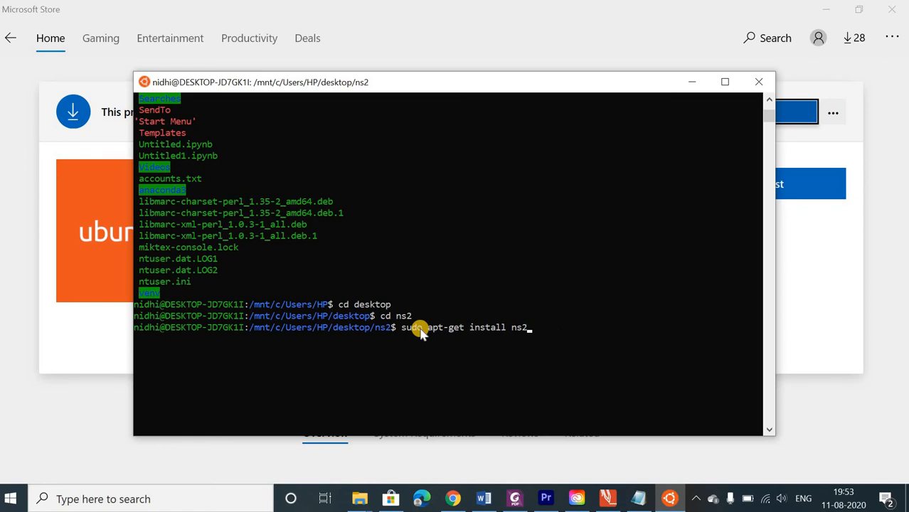
- Run the prepared ns2 installation command and agree to continue with y
key(Return)
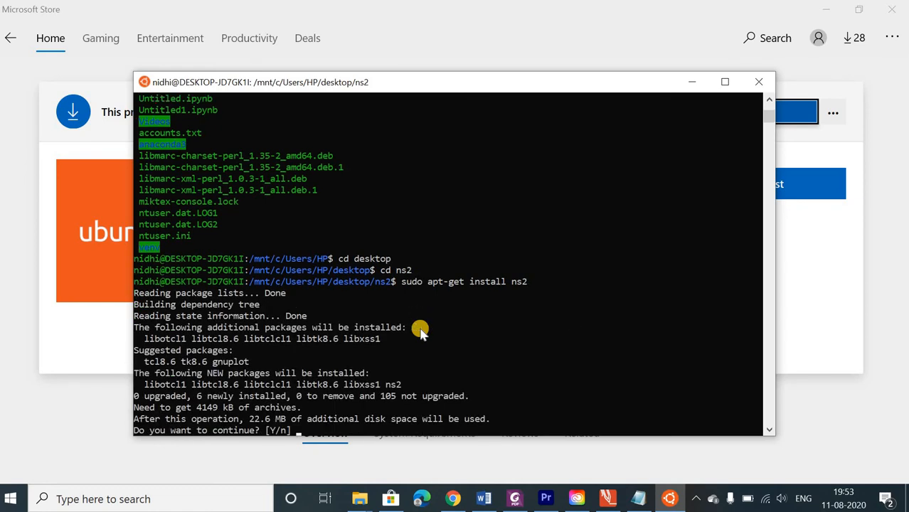
text(y)
key(Return)
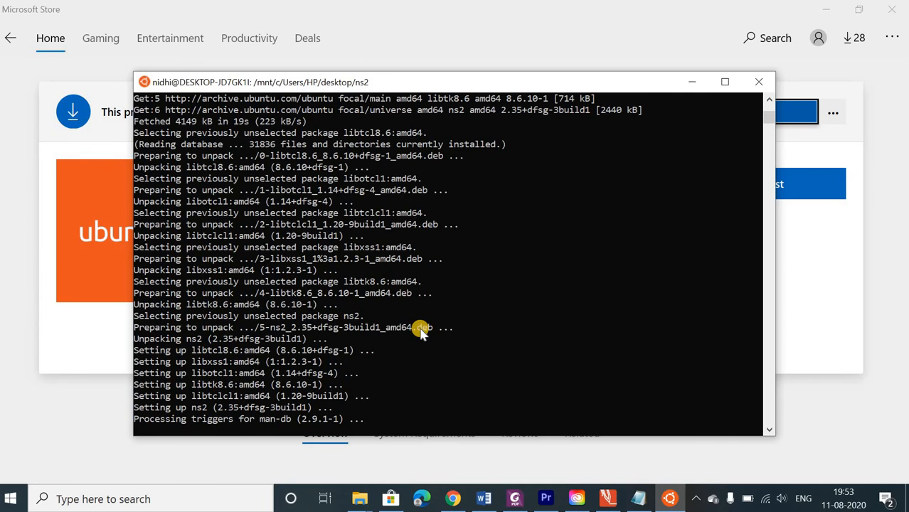
- Install NAM by running sudo apt-get install nam, copied from the instructions file into the Ubuntu terminal
click(637, 502)
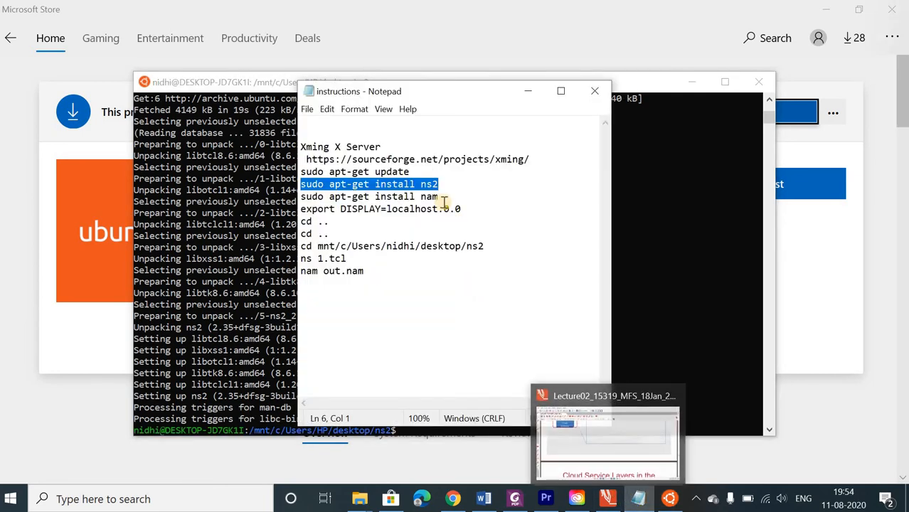
drag(442, 197, 301, 199)
key(ctrl+c)
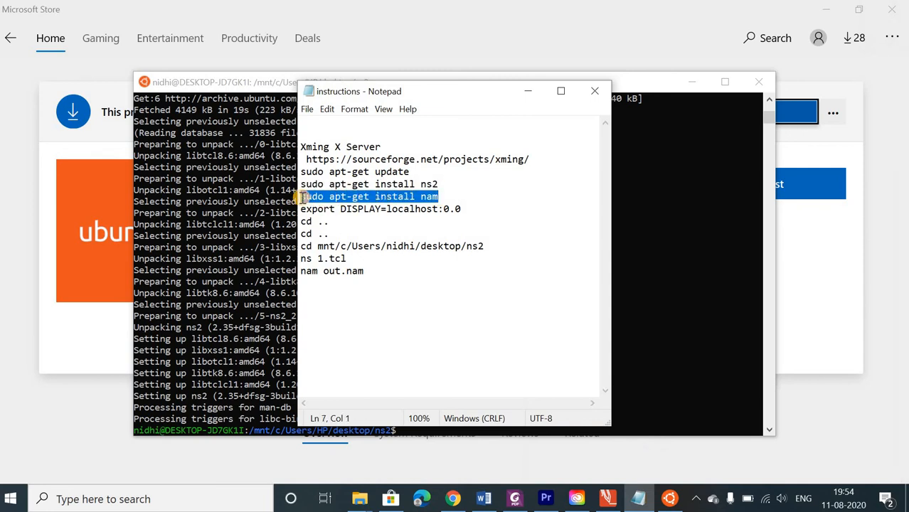
click(644, 331)
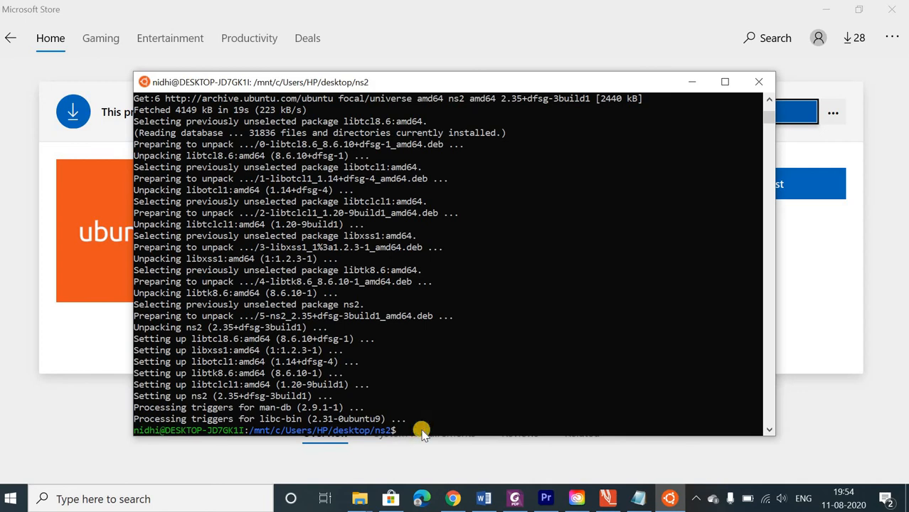
right_click(422, 431)
key(Return)
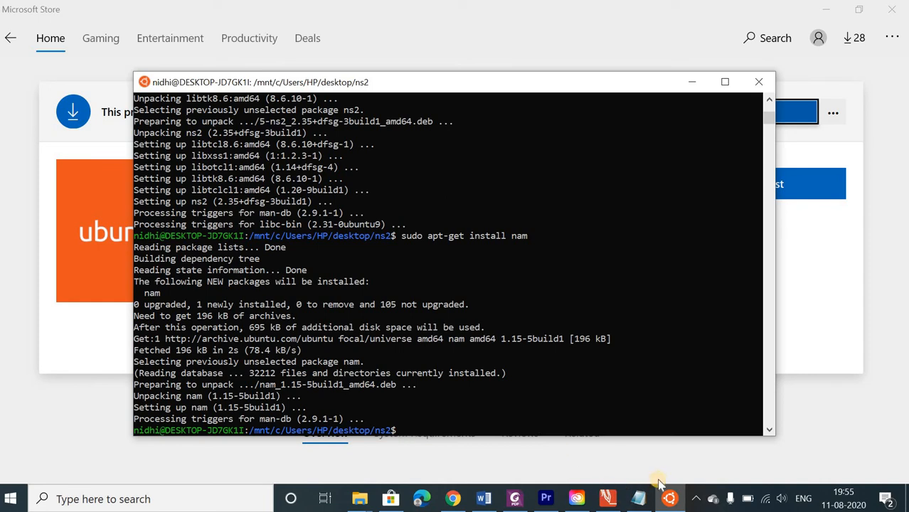
- Run export DISPLAY=localhost:0.0, copied from the instructions file, after checking the display number of the Xming server running in the background
click(638, 498)
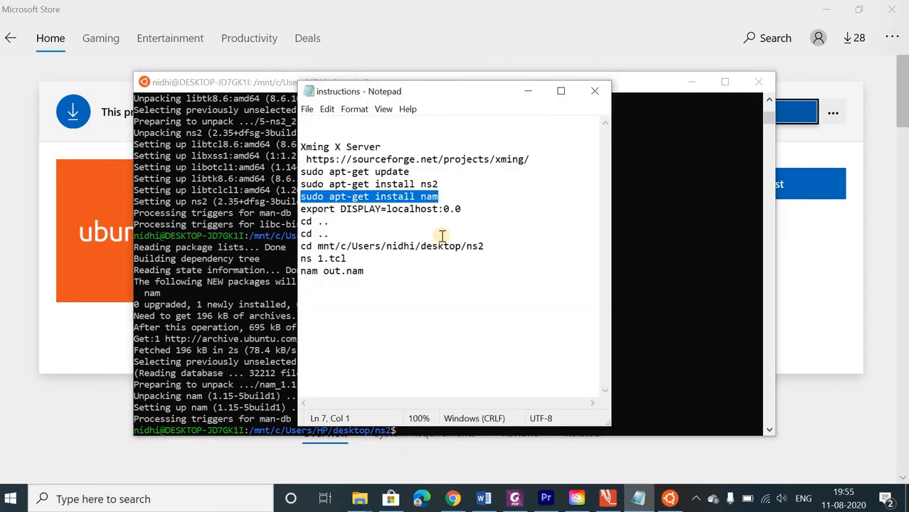
double_click(390, 210)
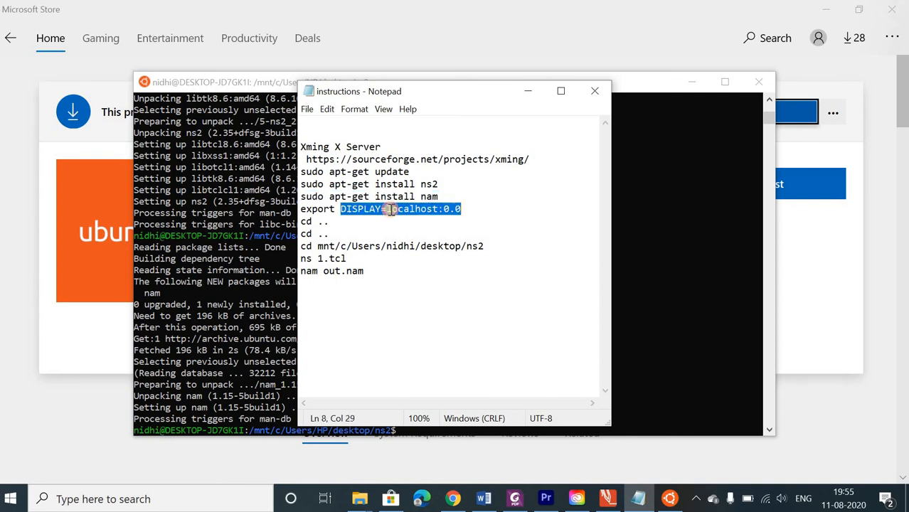
click(390, 210)
drag(385, 211, 301, 210)
key(ctrl+c)
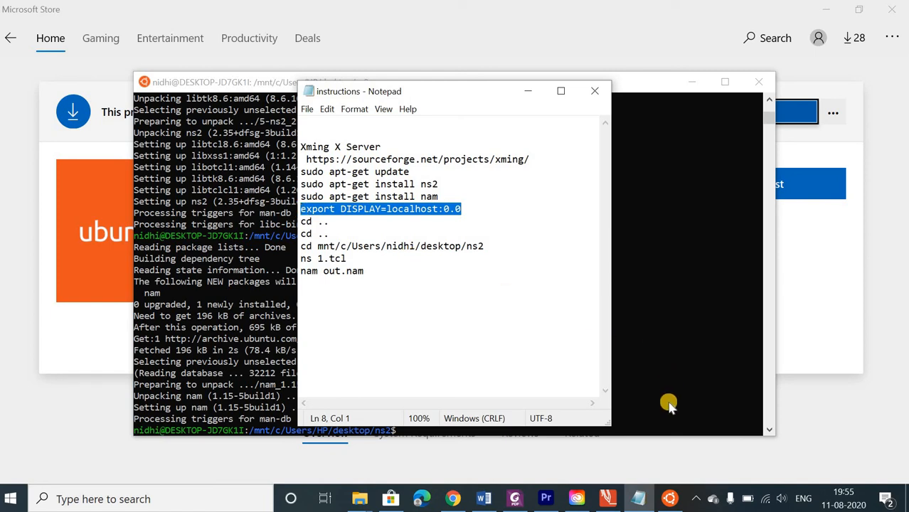
click(441, 430)
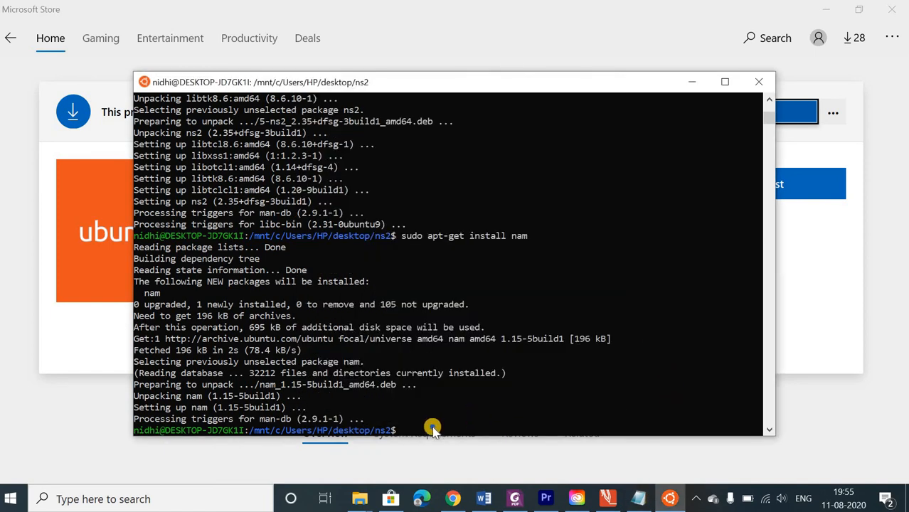
right_click(432, 427)
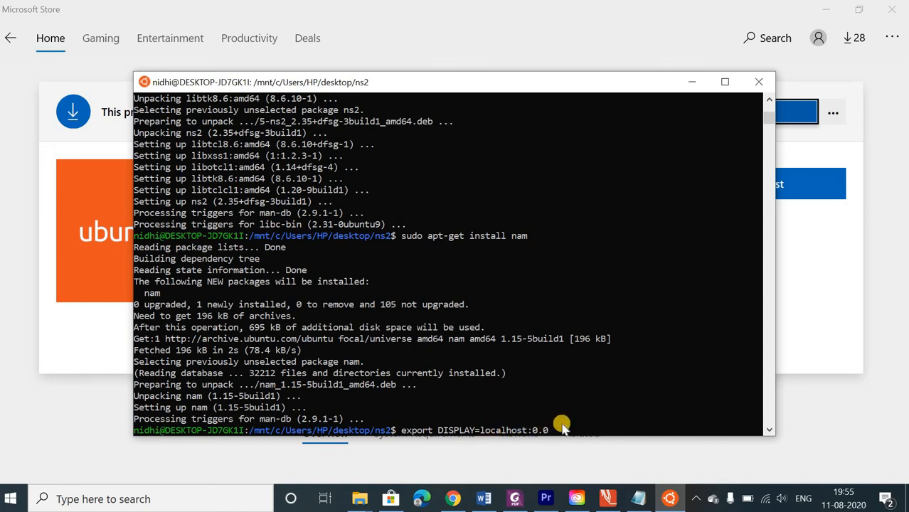
click(696, 499)
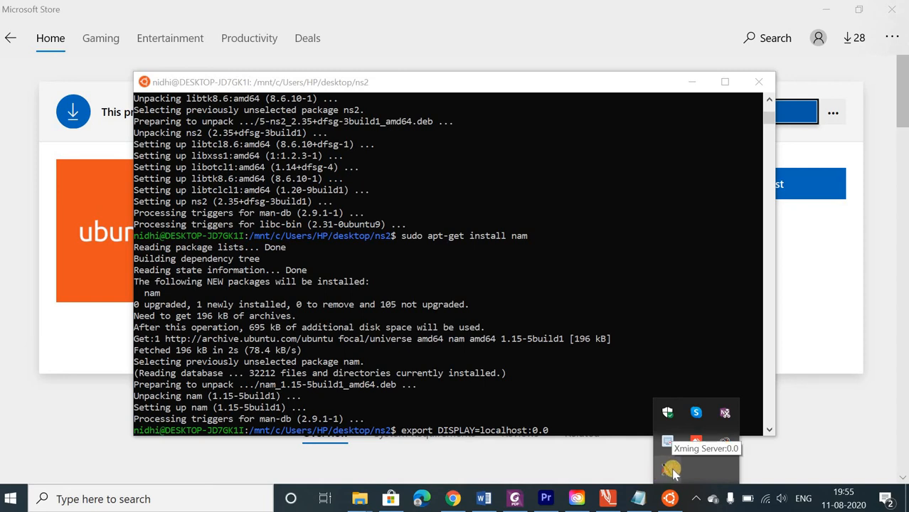
click(561, 431)
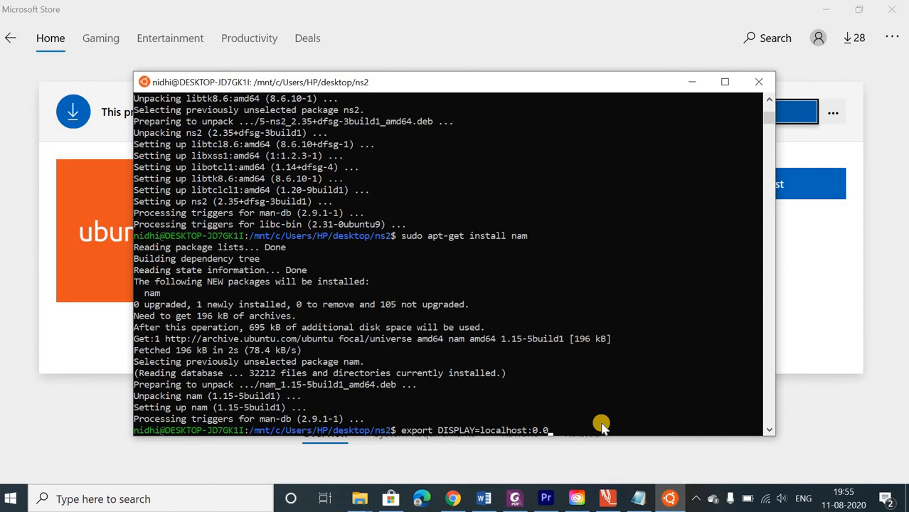
key(Return)
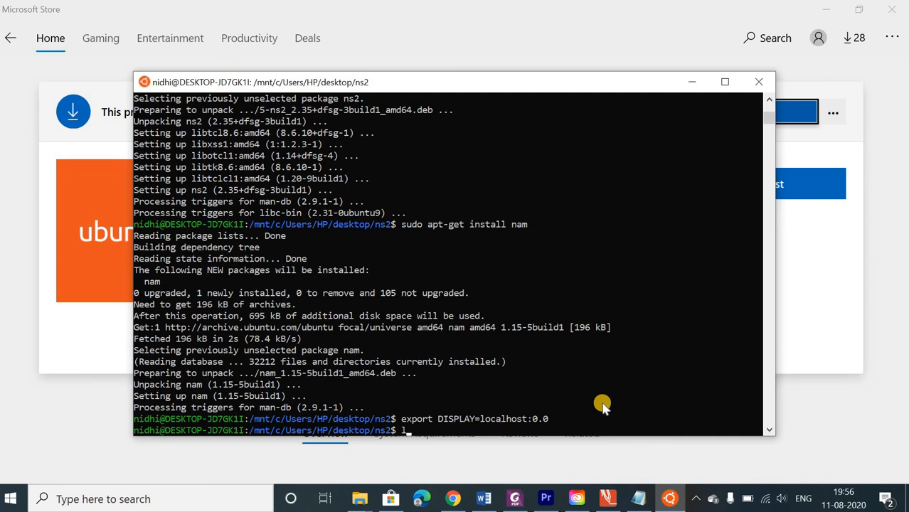
- List the files in the ns2 folder and run the simulation script with ns 1.tcl
text(ls)
key(Return)
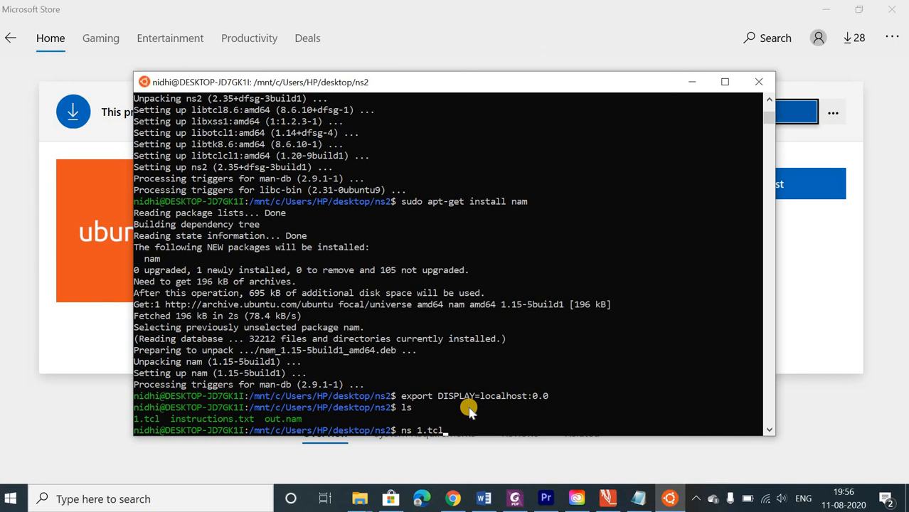
key(Return)
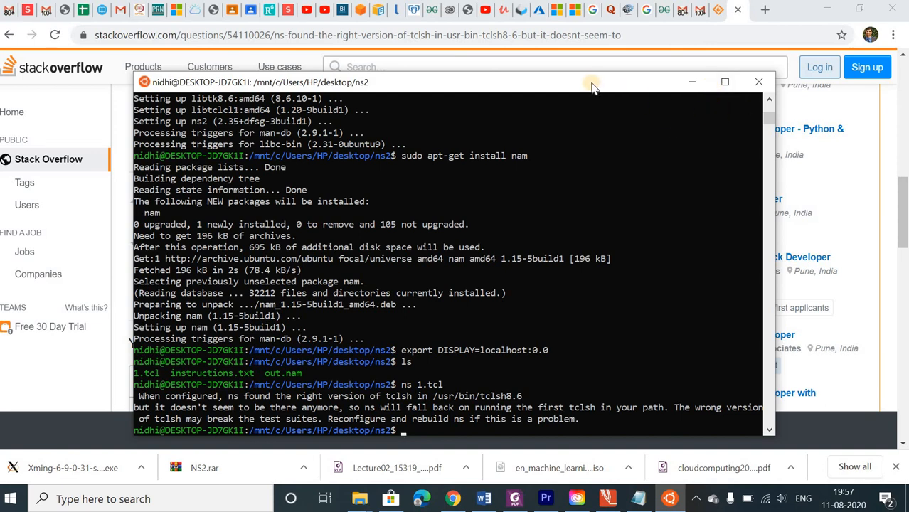
- Install the Tcl and Tk development packages with sudo apt-get install tcl-dev tk-dev, agreeing to continue with y
drag(593, 85, 580, 23)
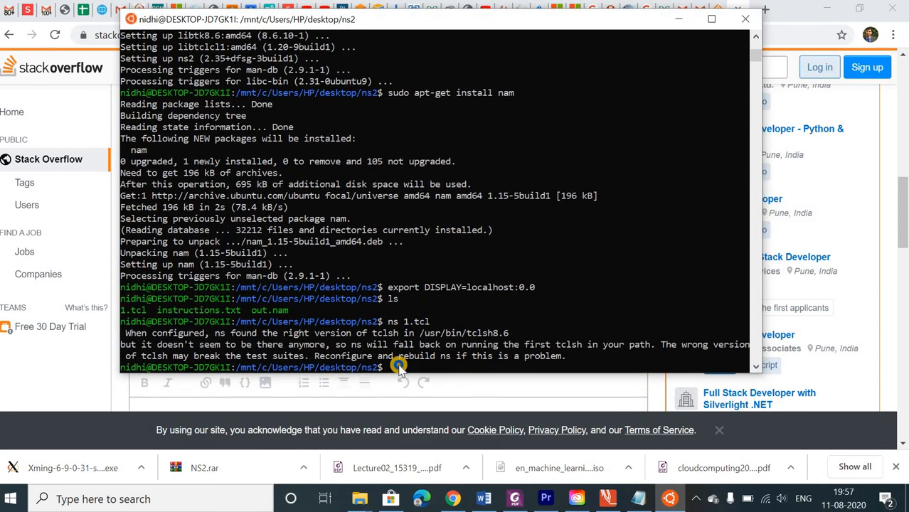
right_click(399, 366)
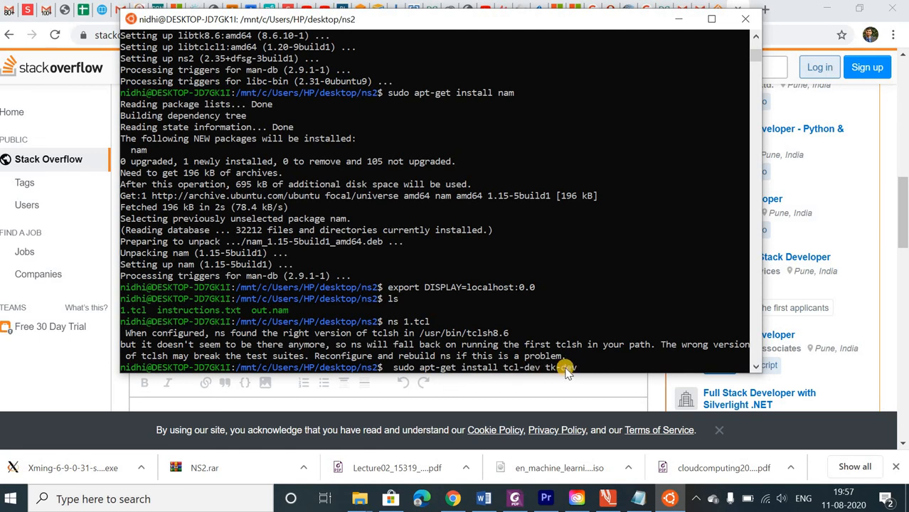
key(Return)
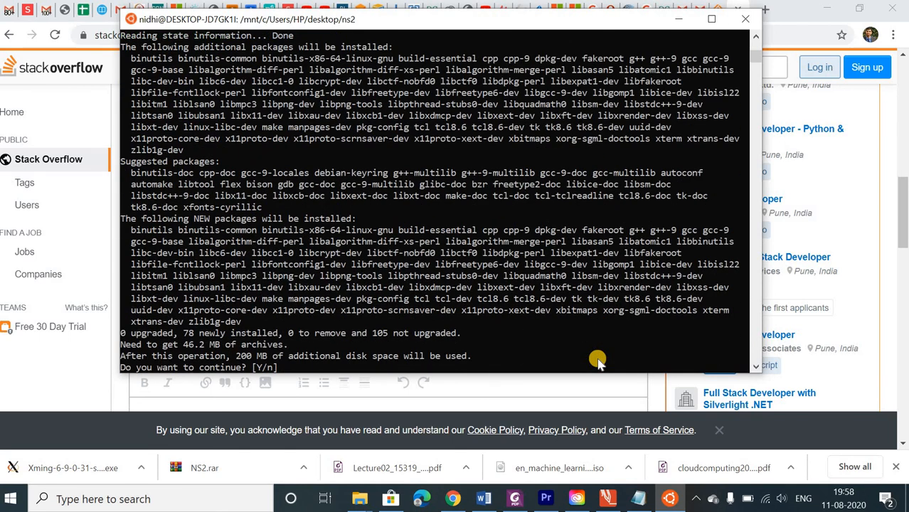
text(y)
key(Return)
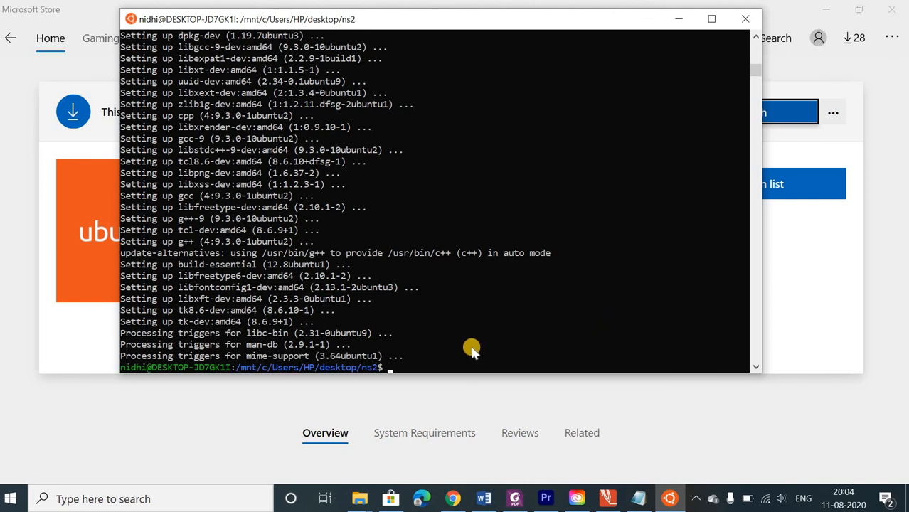
- Install the Tcl shell with sudo apt install tclsh and rerun the simulation script with ns 1.tcl
right_click(400, 367)
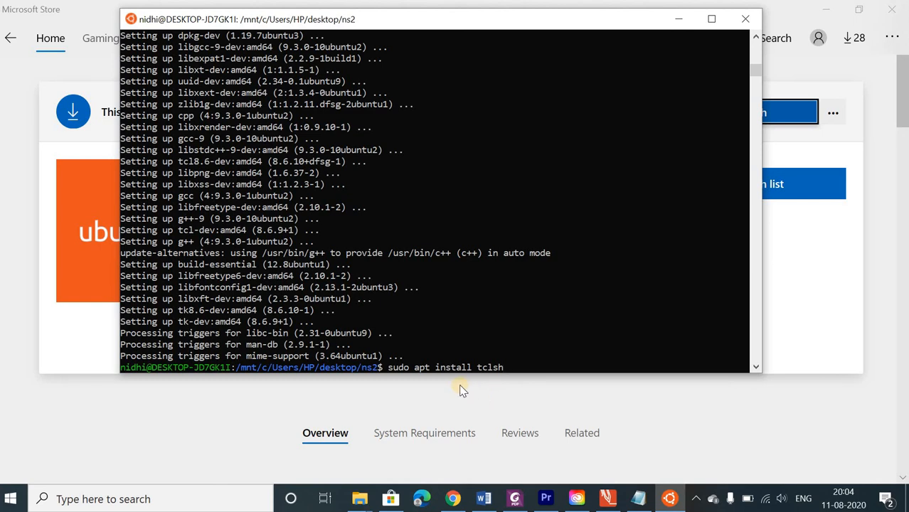
key(Return)
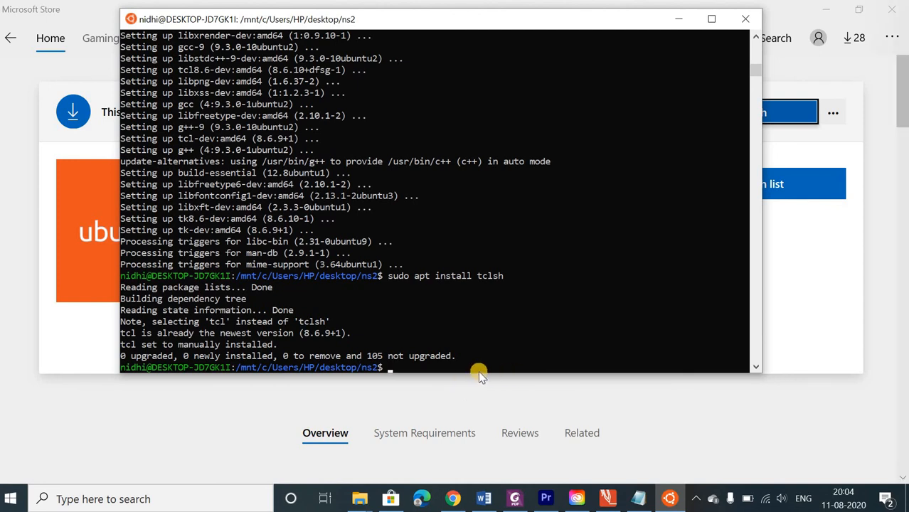
key(Up)
key(Up)
key(Return)
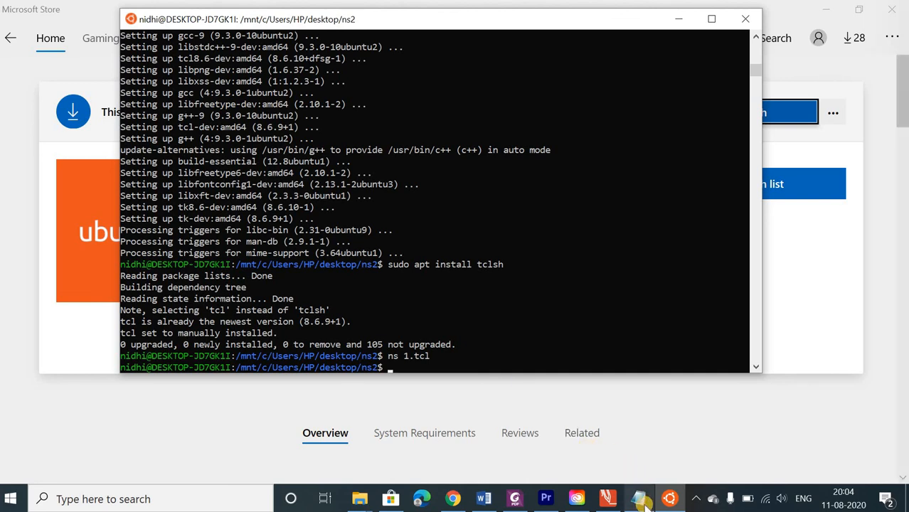
- Run nam out.nam, copied from the instructions file, in the Ubuntu terminal and switch to the NS2 folder in File Explorer
click(658, 438)
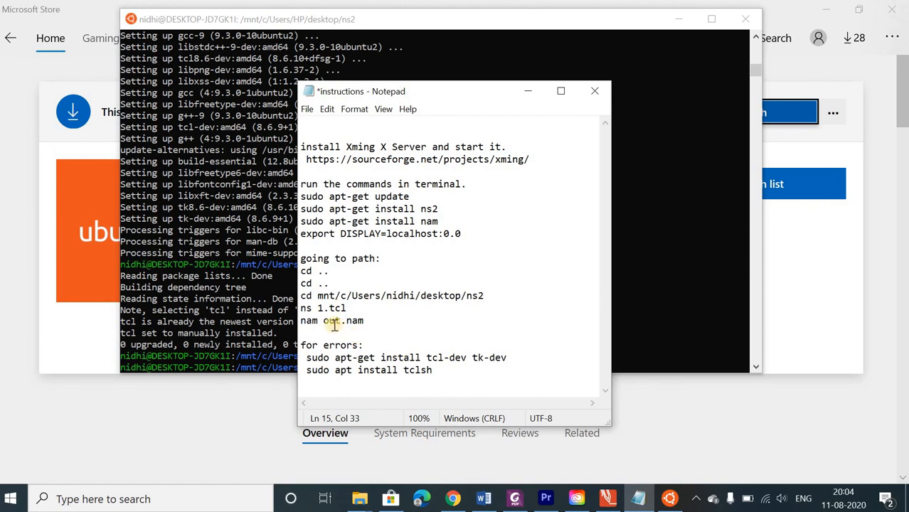
drag(301, 320, 369, 321)
key(ctrl+c)
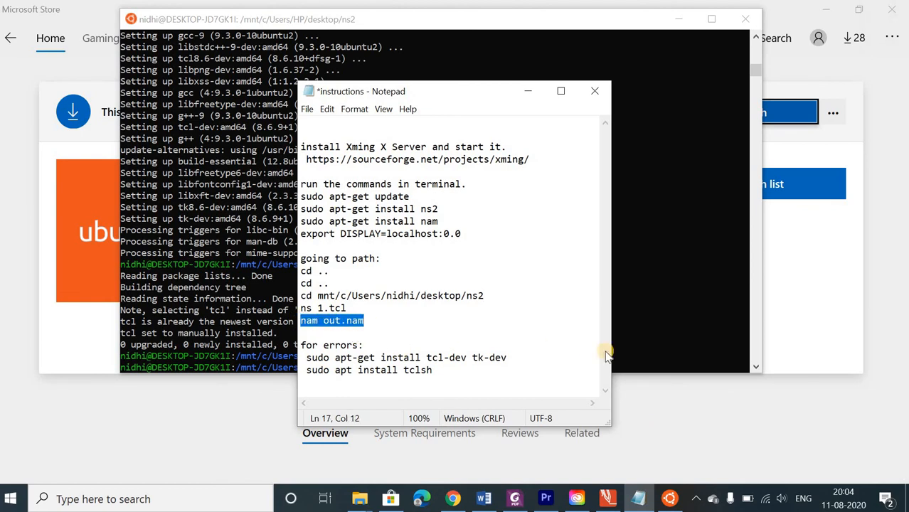
click(654, 350)
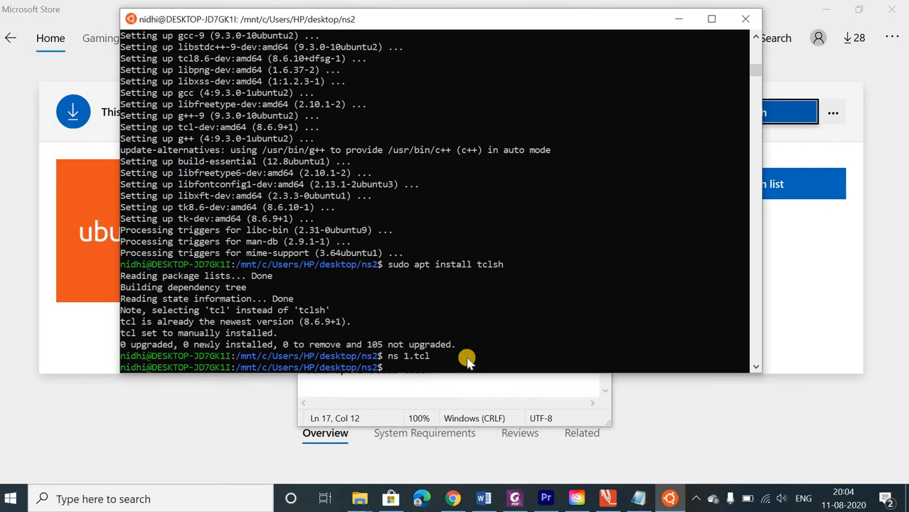
right_click(419, 371)
key(Return)
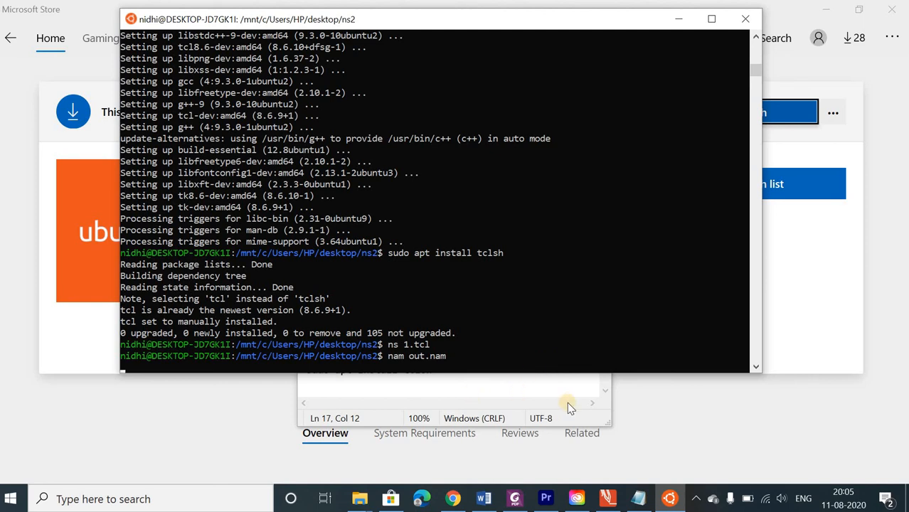
key(alt+Tab)
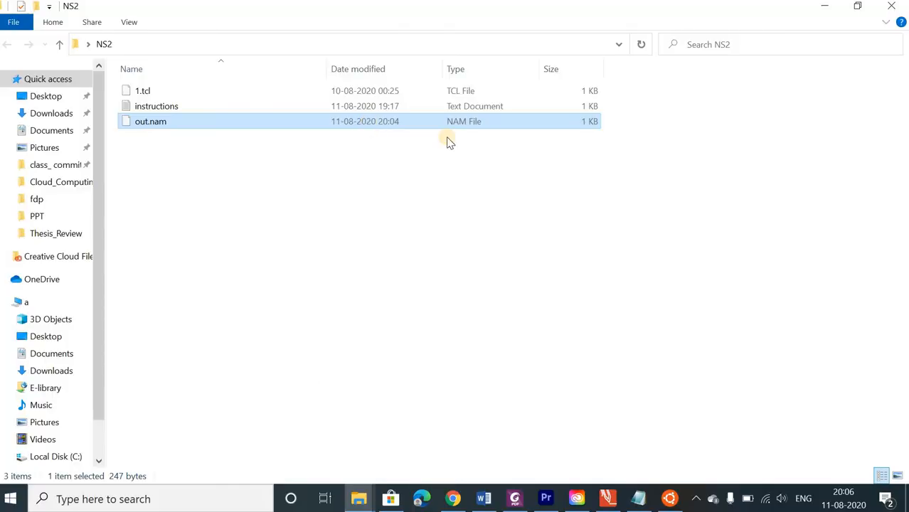